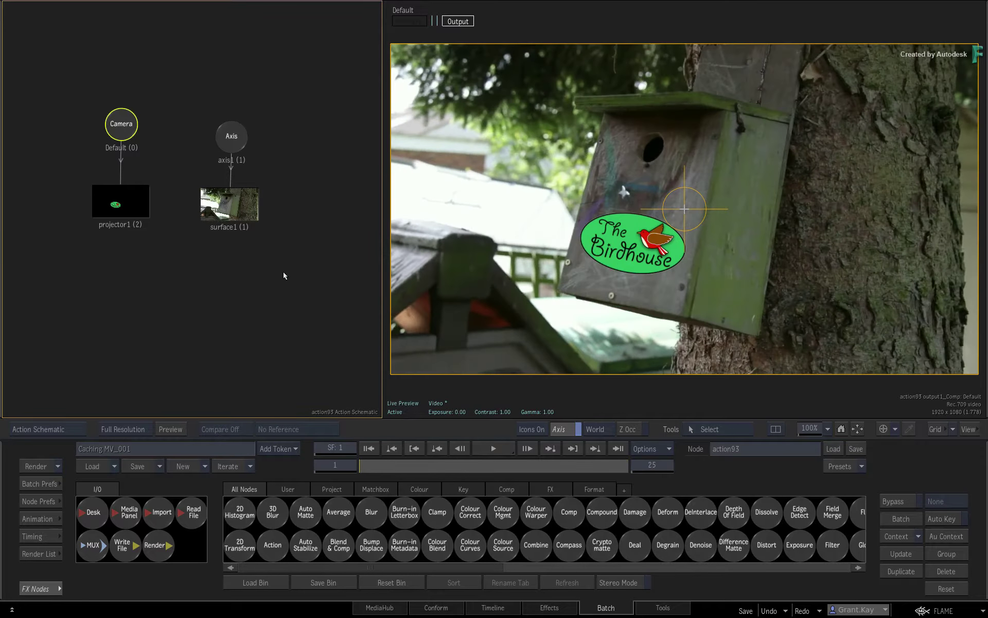
# - Show the Action media list and add a Motion Vectors Map to surface1, the bird_house_Bg surface
pyautogui.click(41, 589)
pyautogui.click(507, 448)
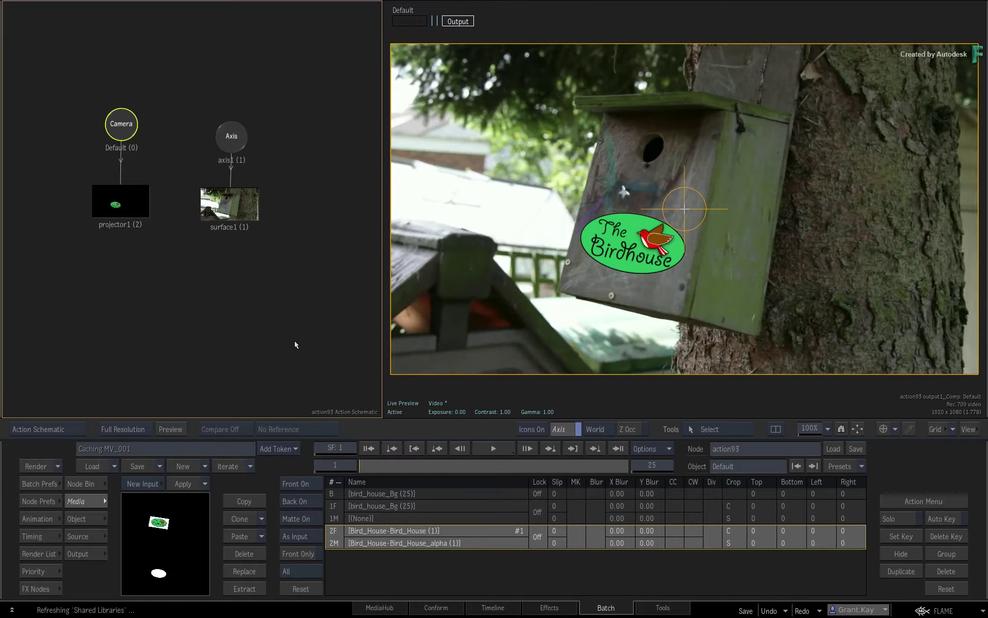
pyautogui.click(334, 507)
pyautogui.click(235, 207)
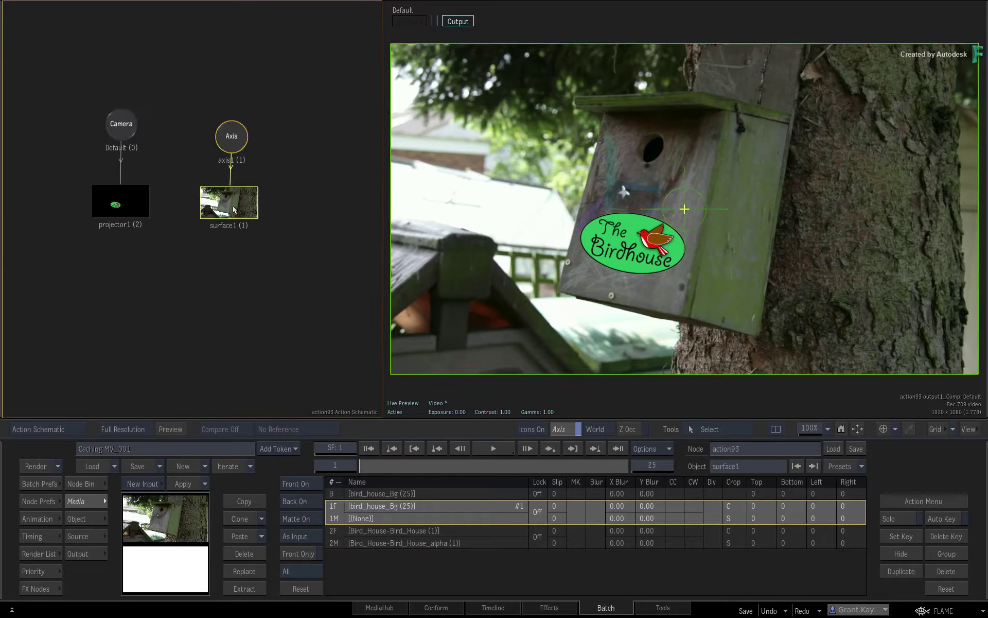
pyautogui.rightClick(229, 215)
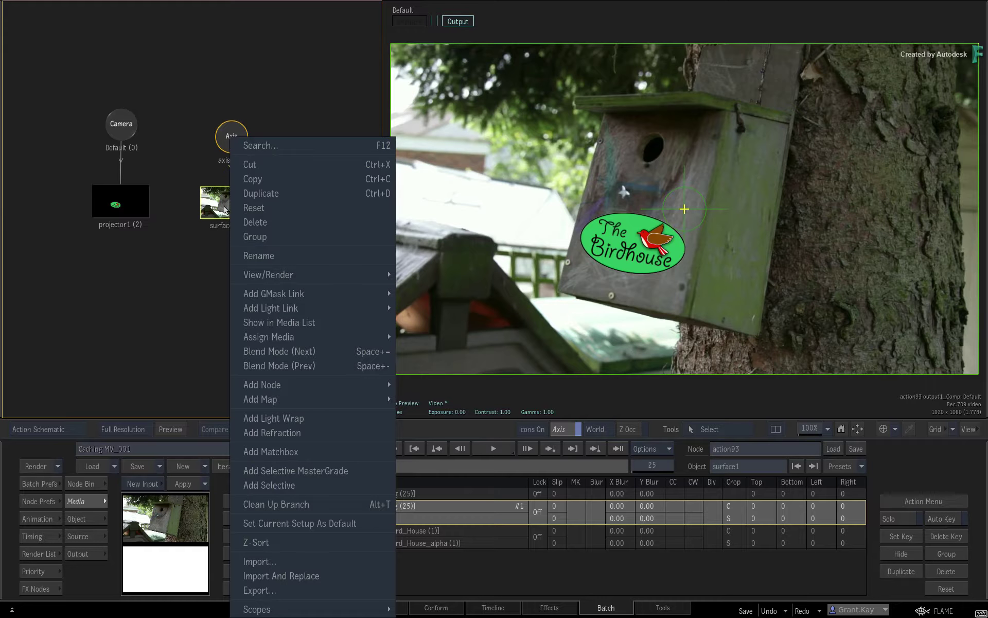
pyautogui.moveTo(316, 399)
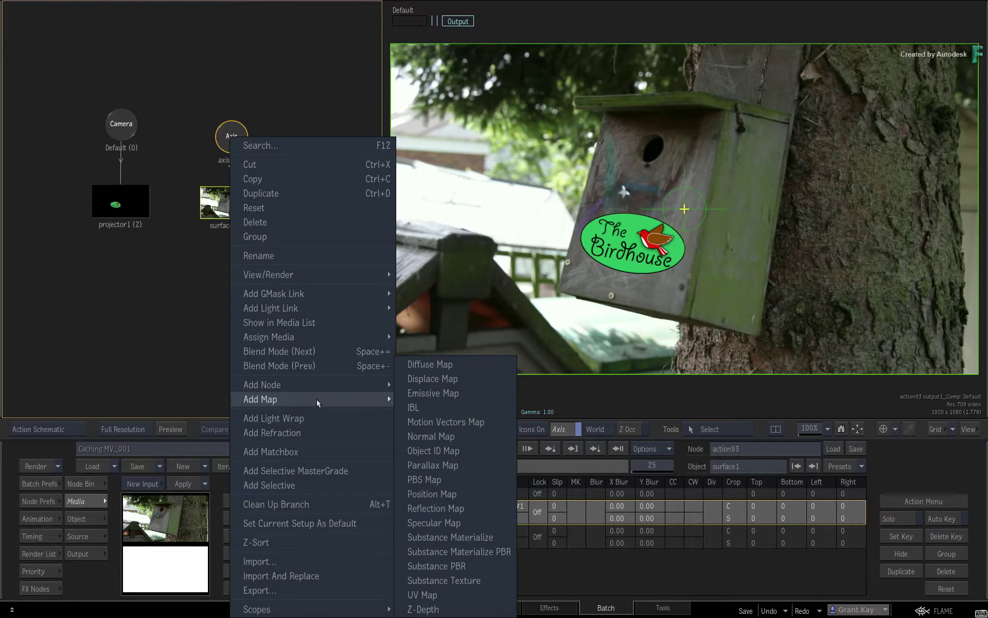
pyautogui.click(492, 422)
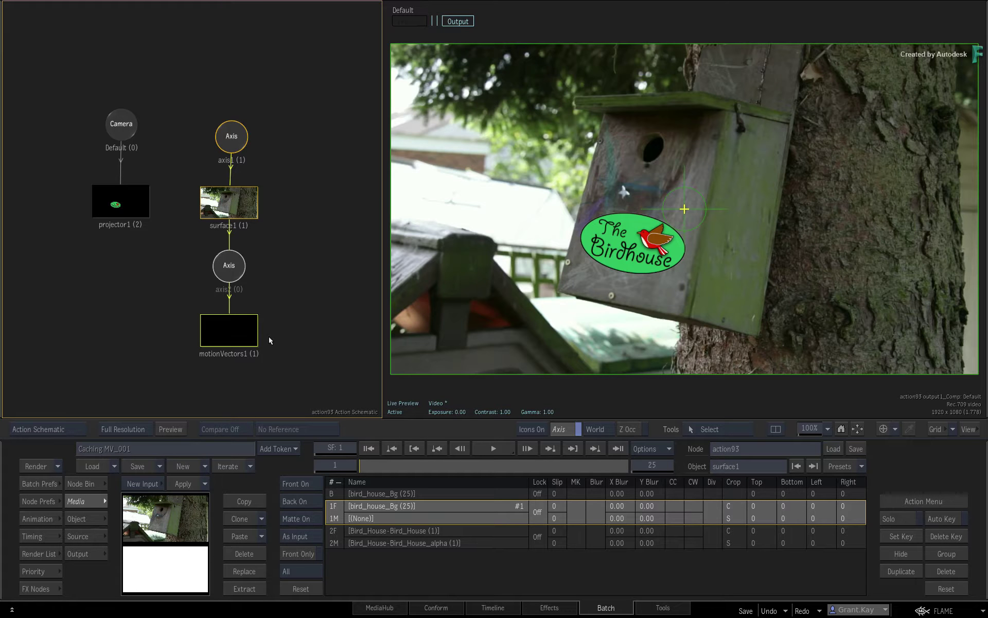
# - Cache the motionVectors1 analysis for frames 1 to 25 and reveal its cached clip in the Media Panel
pyautogui.click(242, 334)
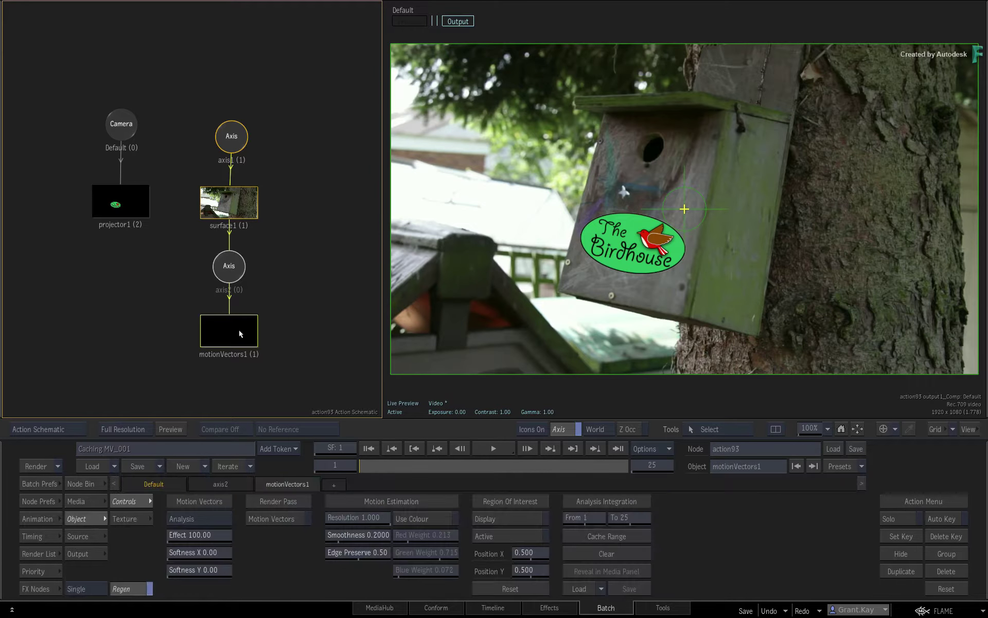
pyautogui.click(628, 536)
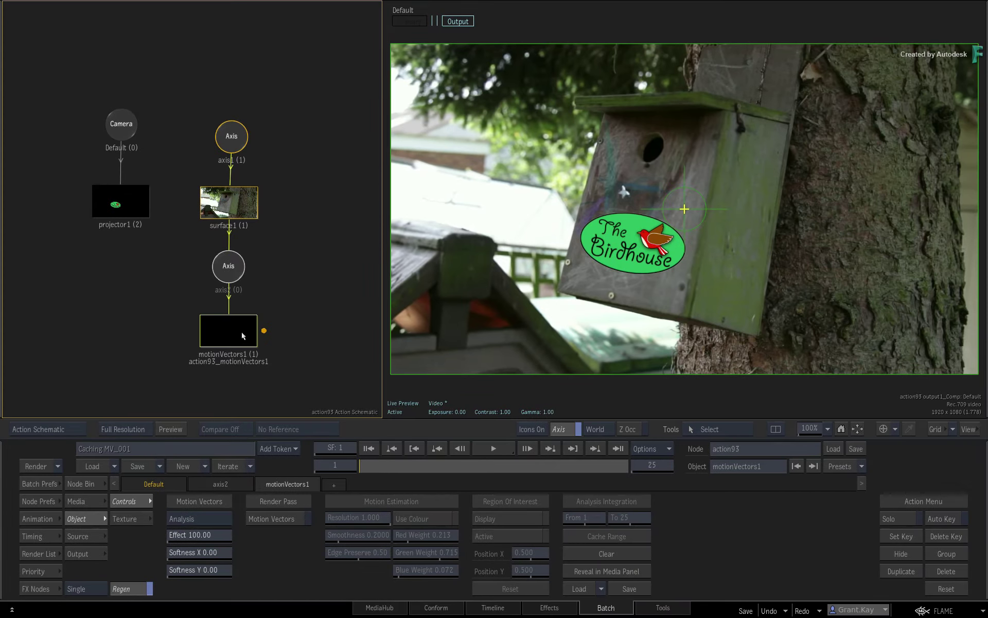
pyautogui.rightClick(258, 370)
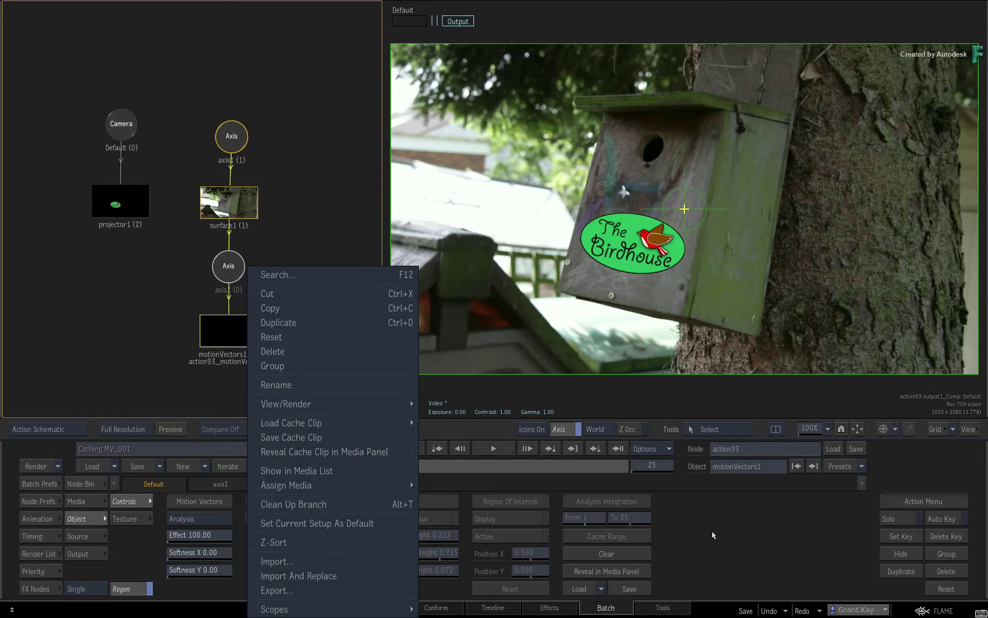
pyautogui.click(672, 574)
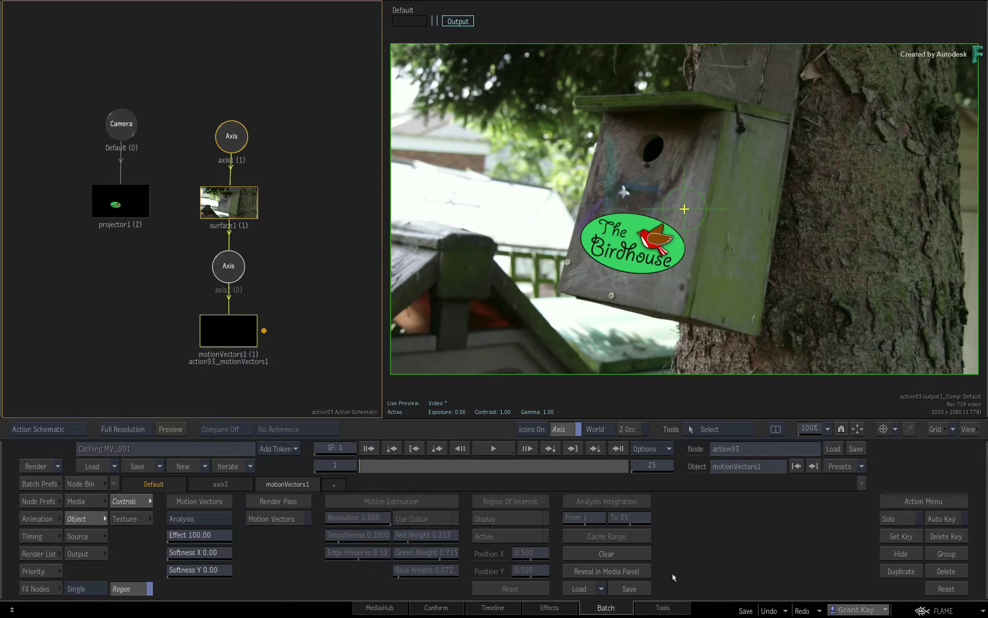
pyautogui.click(264, 331)
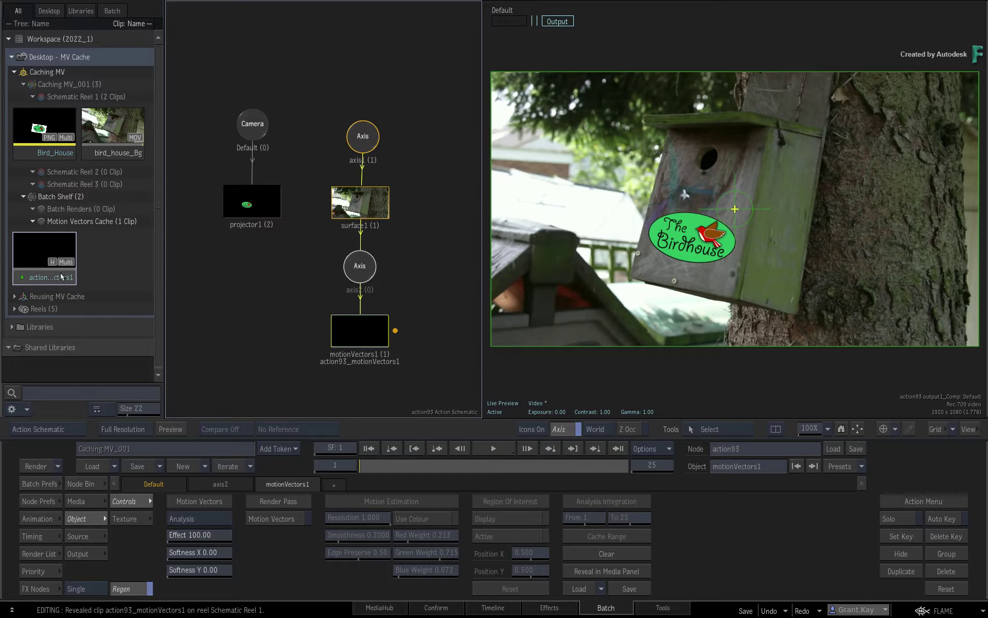
pyautogui.doubleClick(42, 277)
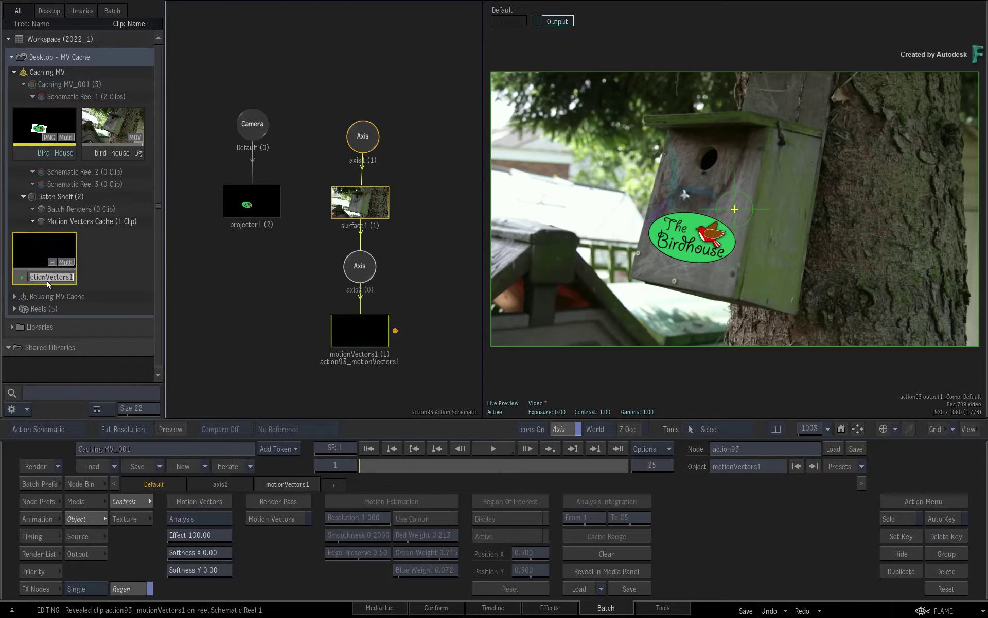
pyautogui.click(300, 373)
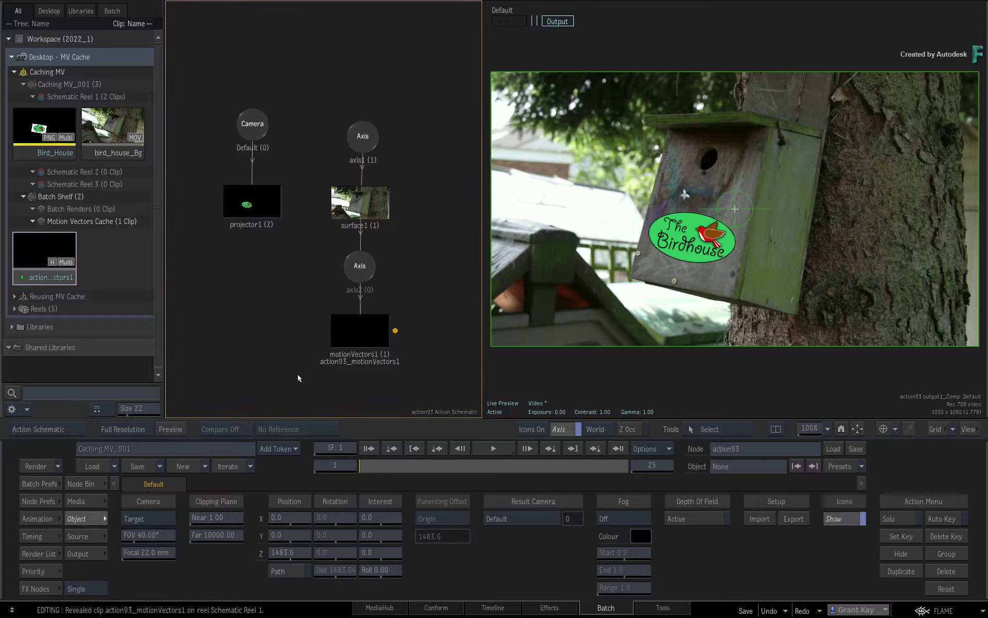
# - Set up Motion Warp tracking on projector1 with a reference at frame 1 and play back the shot
pyautogui.press('Tab')
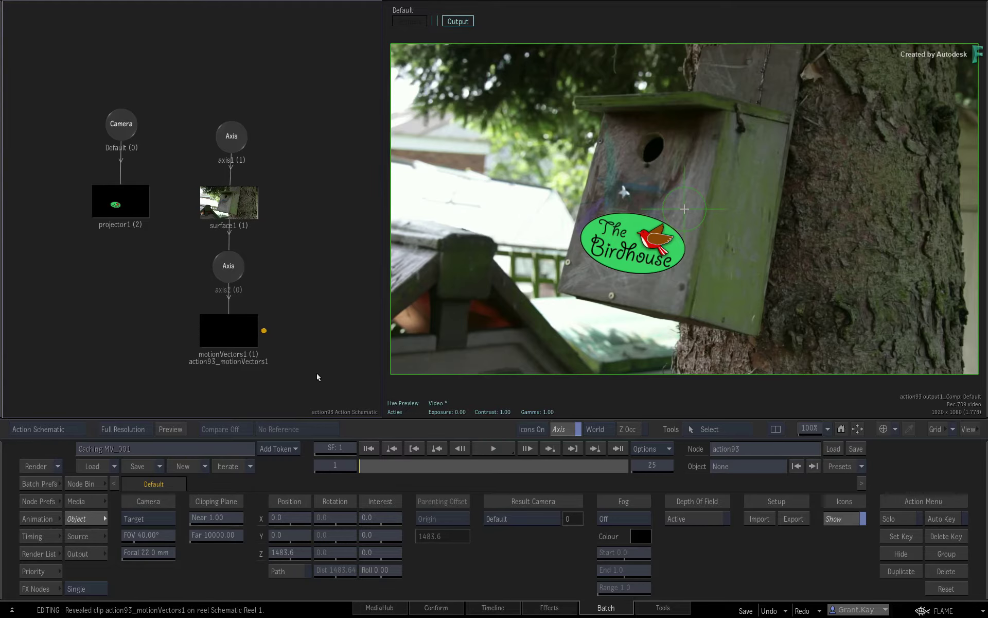
pyautogui.click(135, 208)
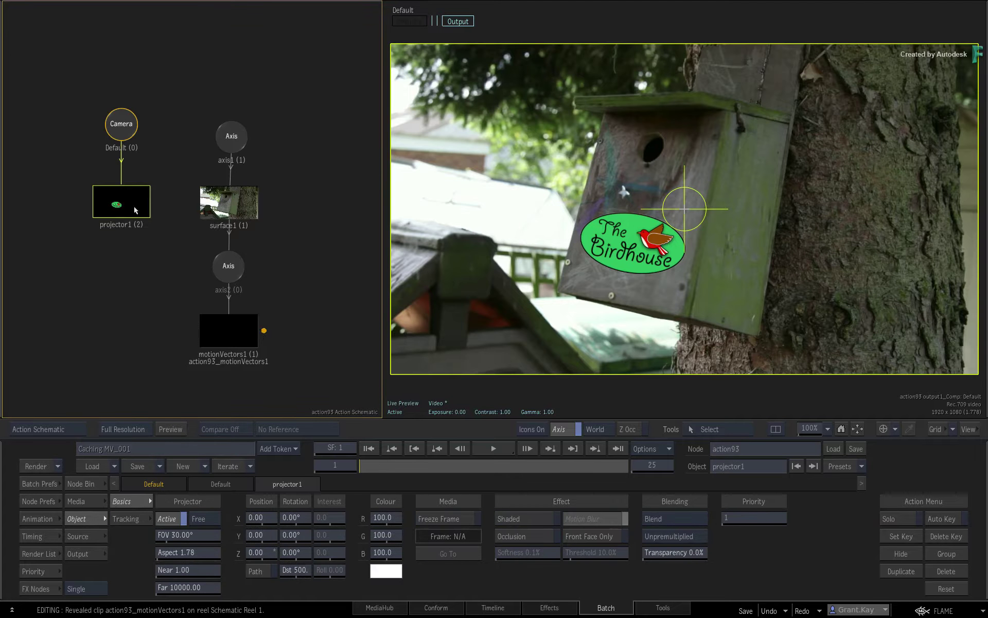
pyautogui.click(123, 523)
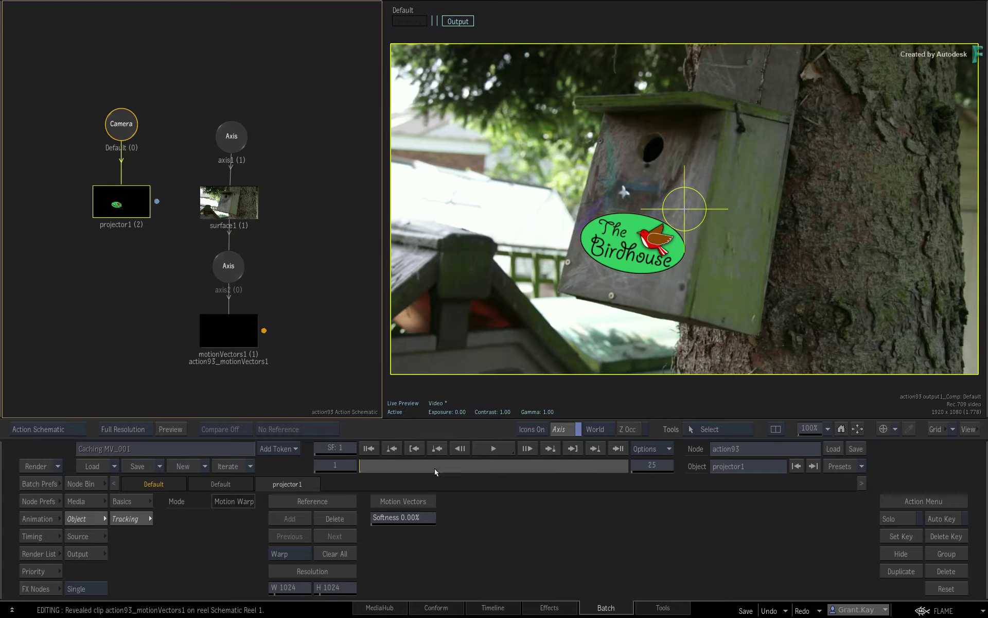
pyautogui.press('space')
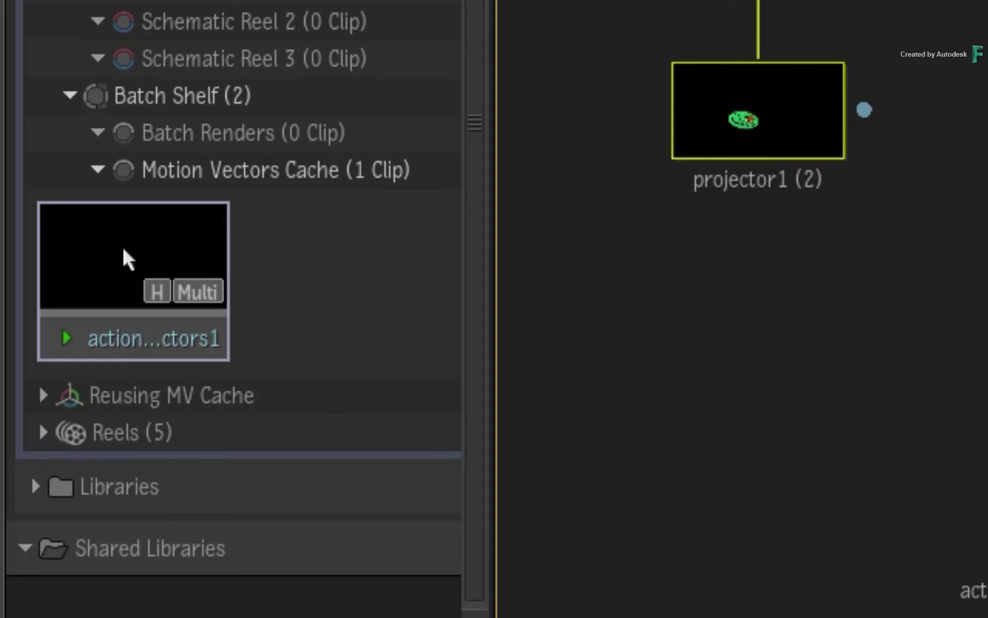
# - Inspect the cached clips in the Motion Vectors Cache reels on the Batch Shelf, including mini stage mv
pyautogui.click(183, 97)
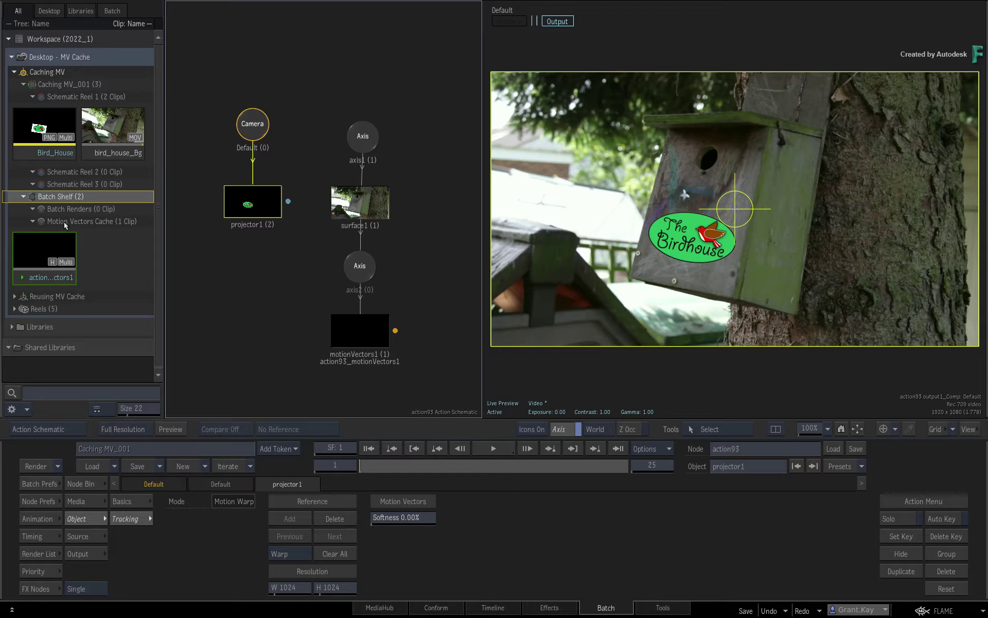
pyautogui.click(56, 243)
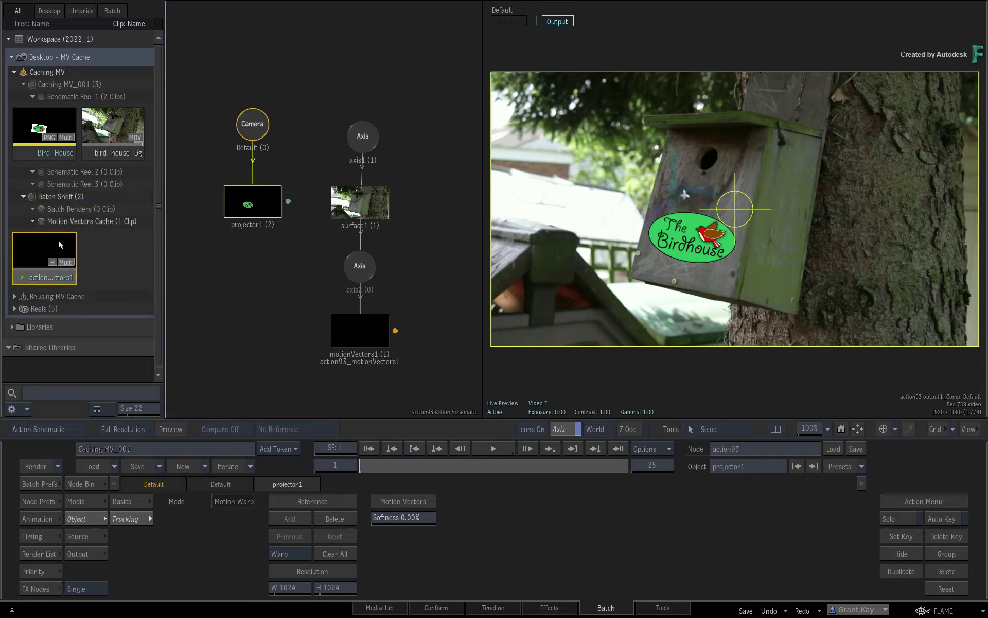
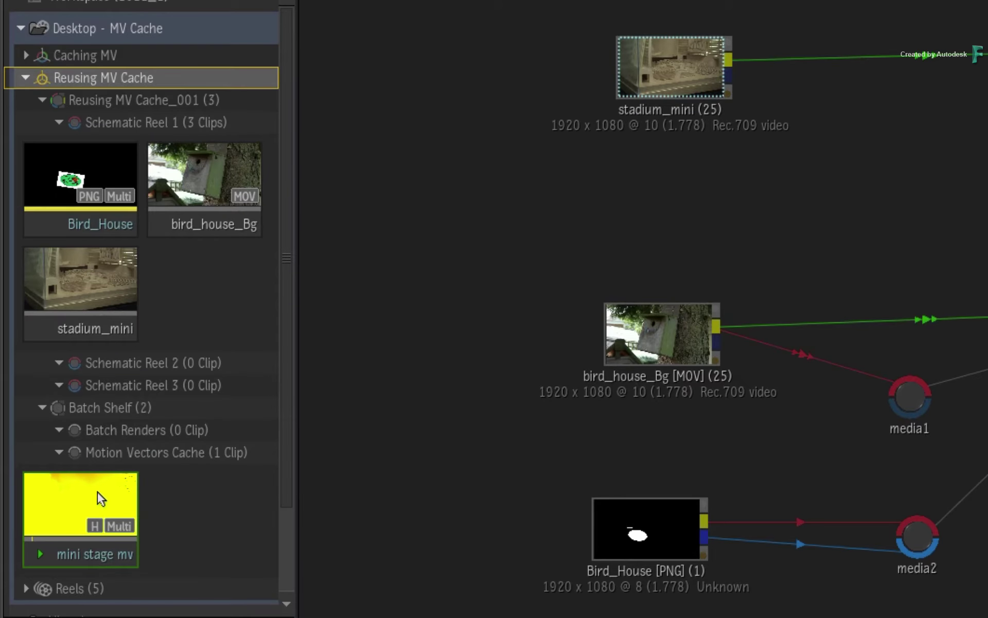
pyautogui.click(97, 492)
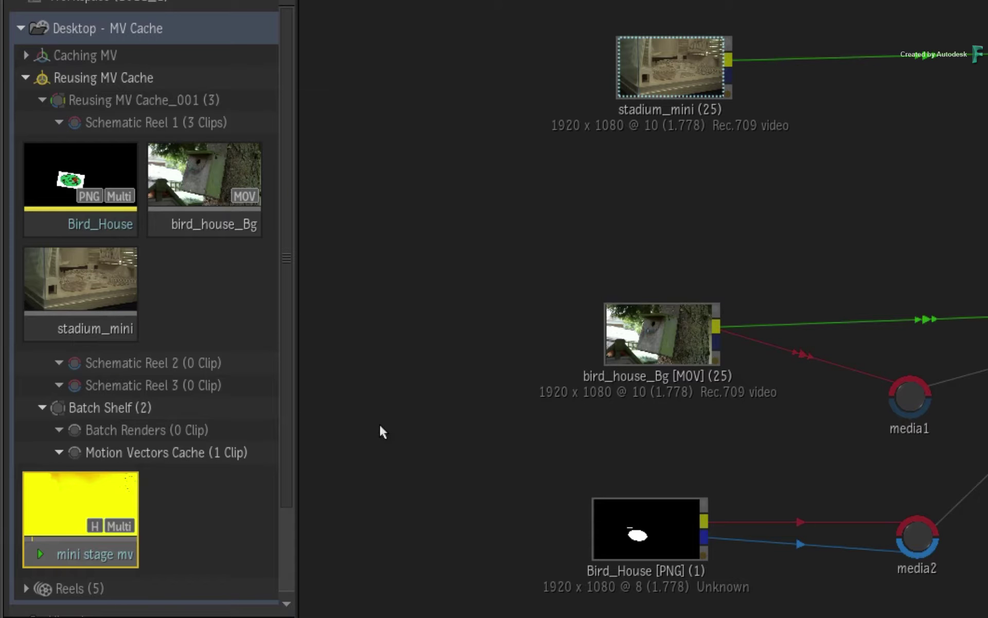
# - Open the Action node fed by stadium_mini and add a Camera Analysis to its Default camera
pyautogui.moveTo(678, 61); pyautogui.dragTo(685, 70)
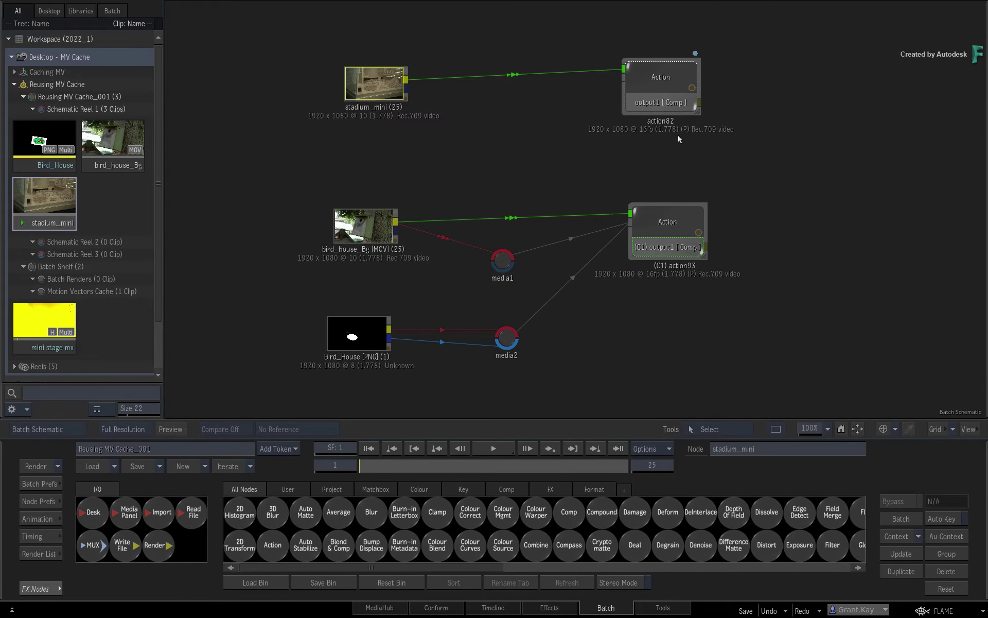
pyautogui.doubleClick(658, 82)
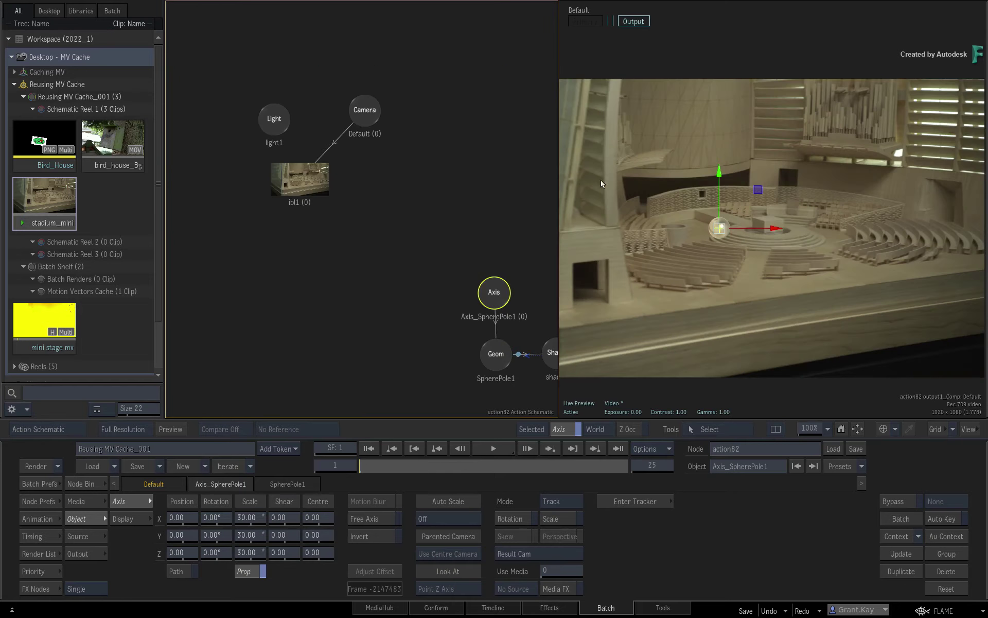
pyautogui.moveTo(482, 247); pyautogui.dragTo(346, 168)
pyautogui.click(295, 67)
pyautogui.rightClick(301, 74)
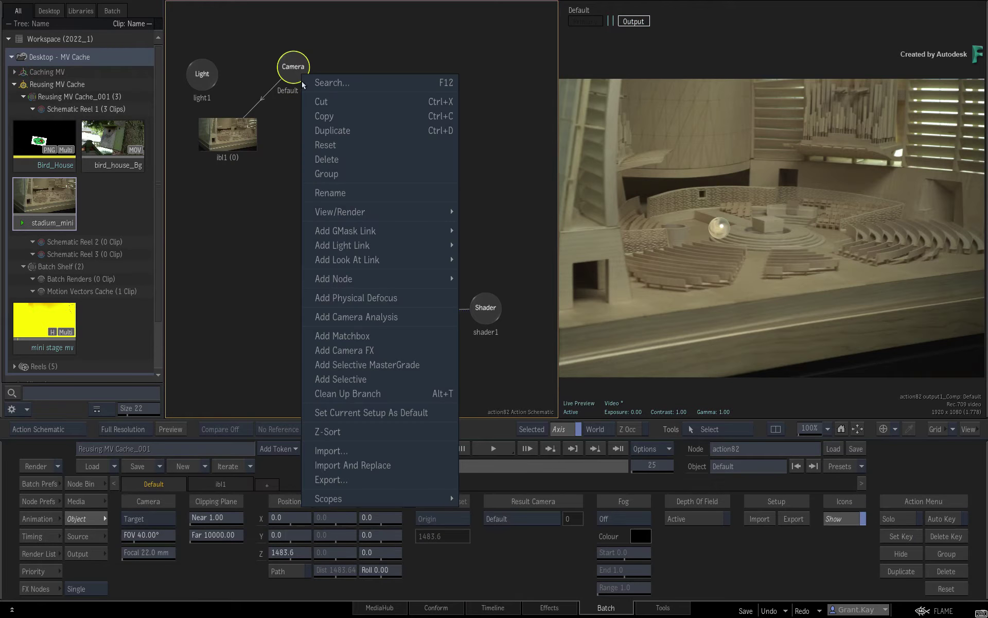
pyautogui.click(398, 317)
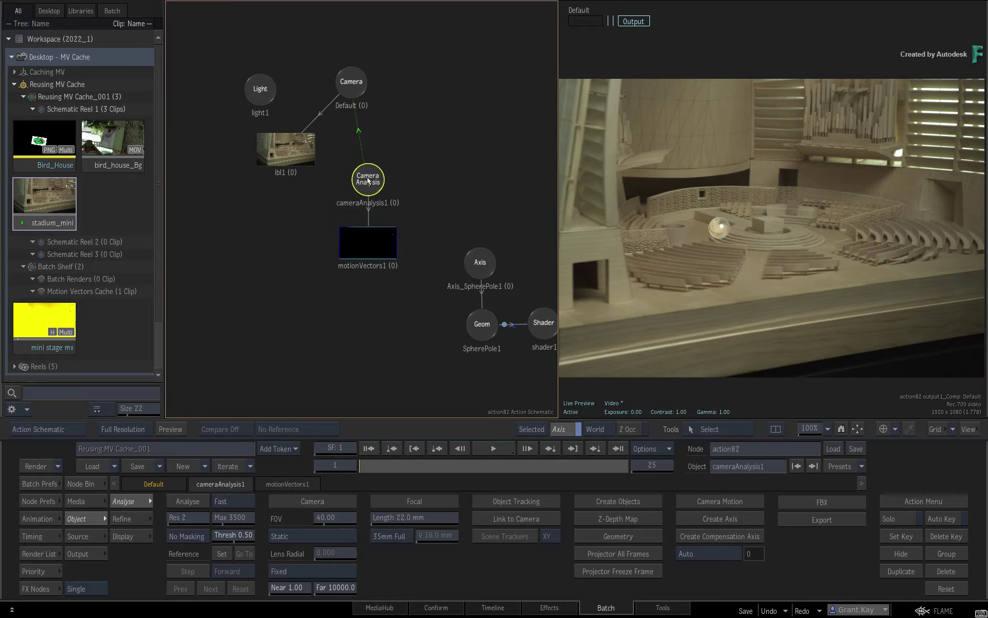
# - Load the mini stage mv cache clip from the Batch Shelf into the motionVectors1 node under Camera Analysis
pyautogui.click(367, 248)
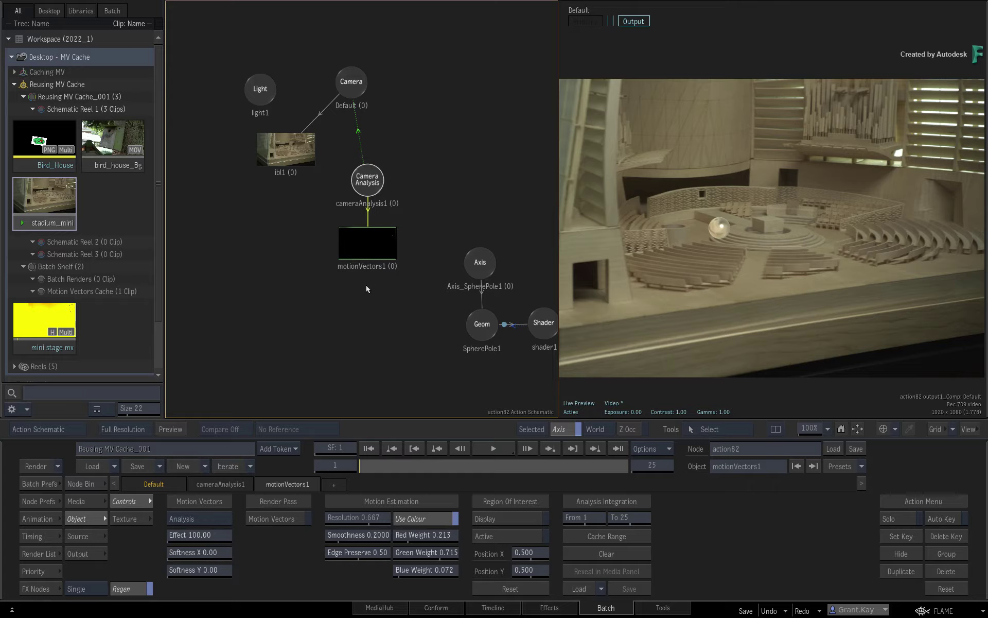
pyautogui.rightClick(381, 247)
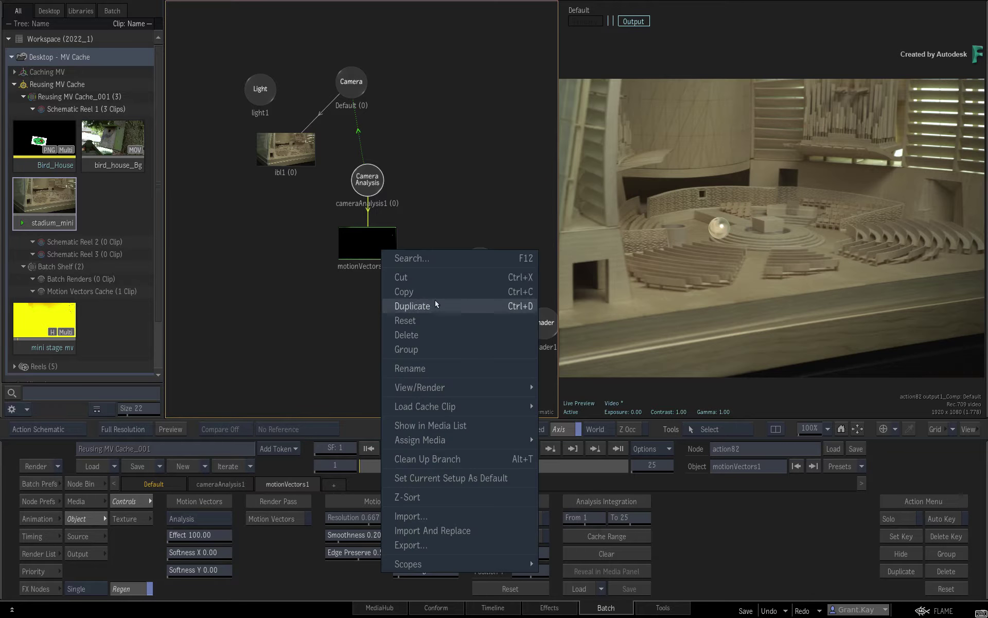
pyautogui.click(517, 409)
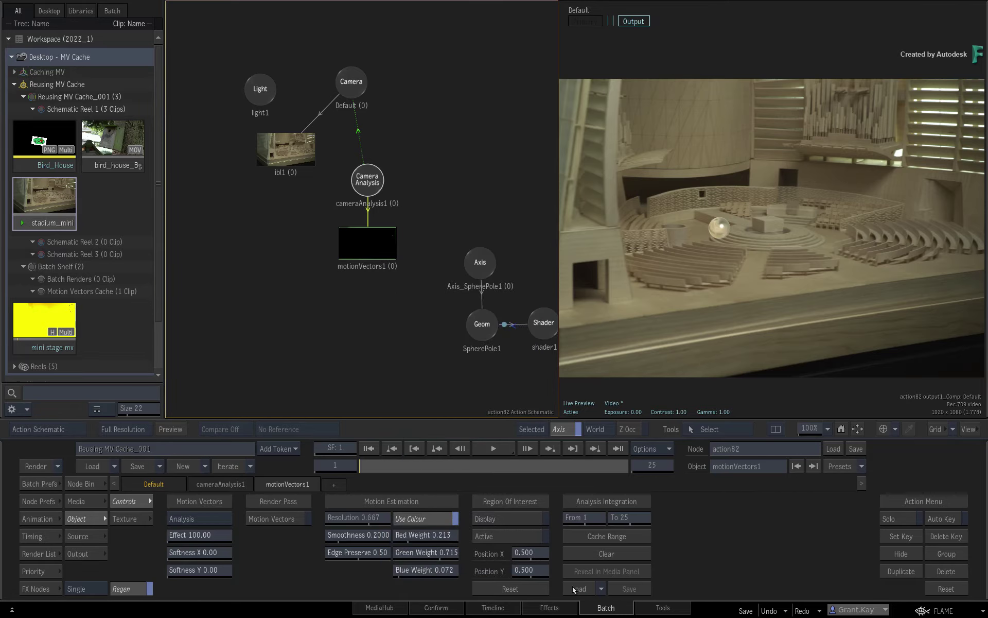
pyautogui.moveTo(51, 328); pyautogui.dragTo(375, 251)
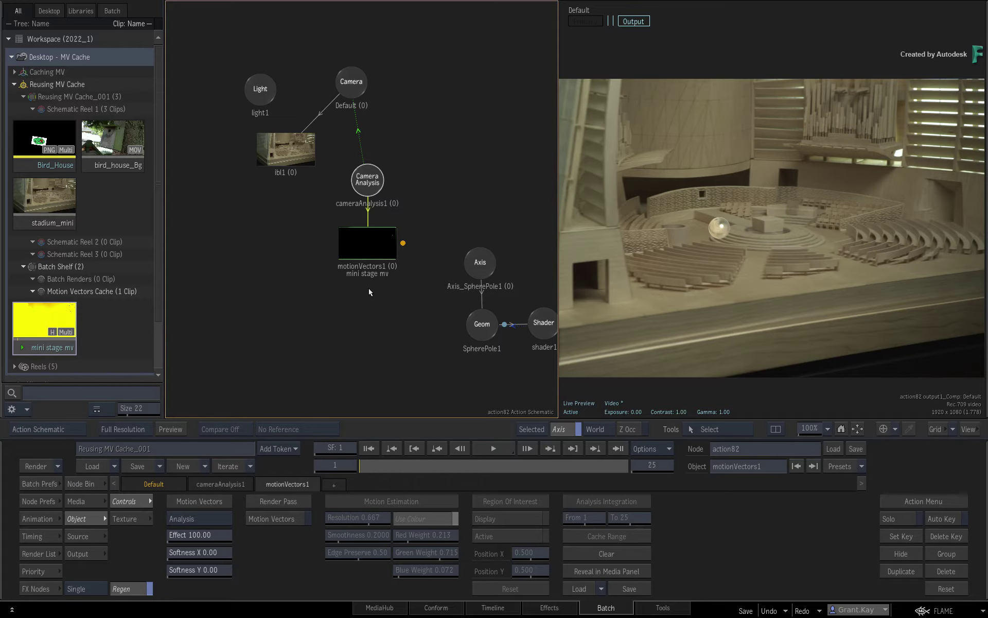
# - Run the camera analysis on cameraAnalysis1 while viewing its Media view
pyautogui.click(366, 180)
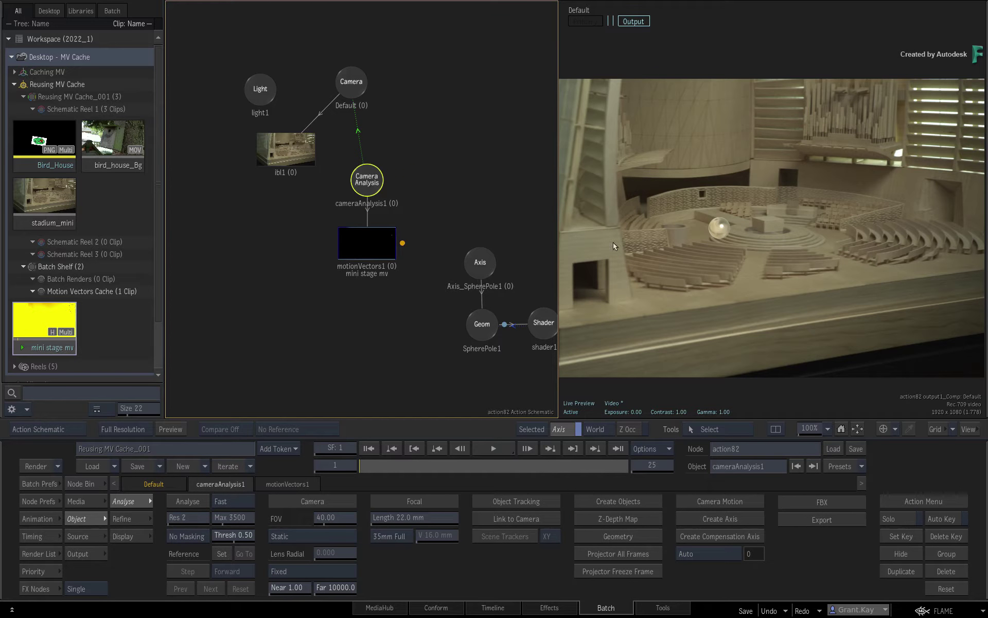
pyautogui.press('F8')
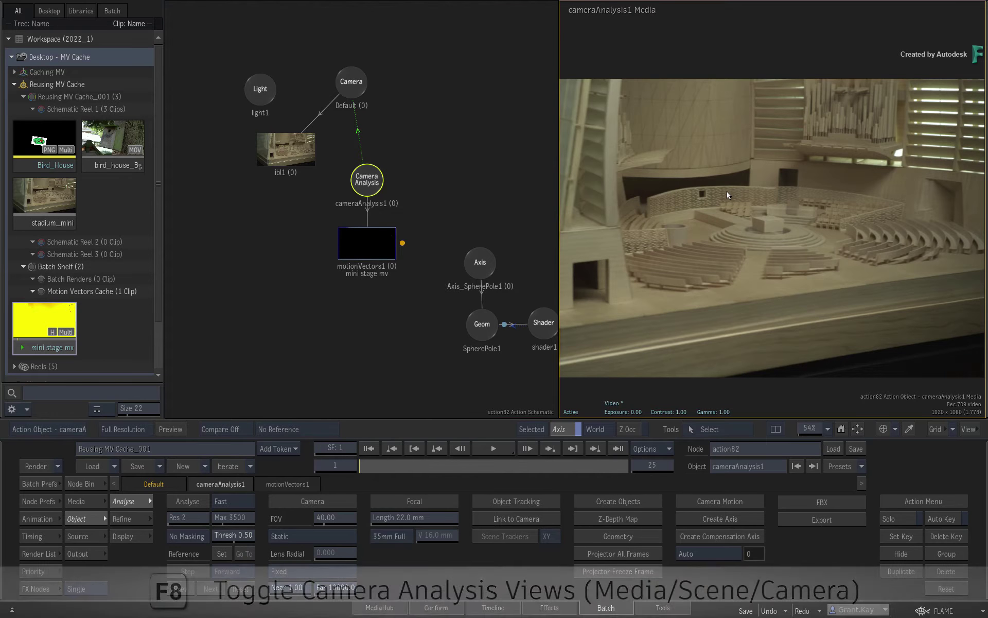
pyautogui.click(204, 500)
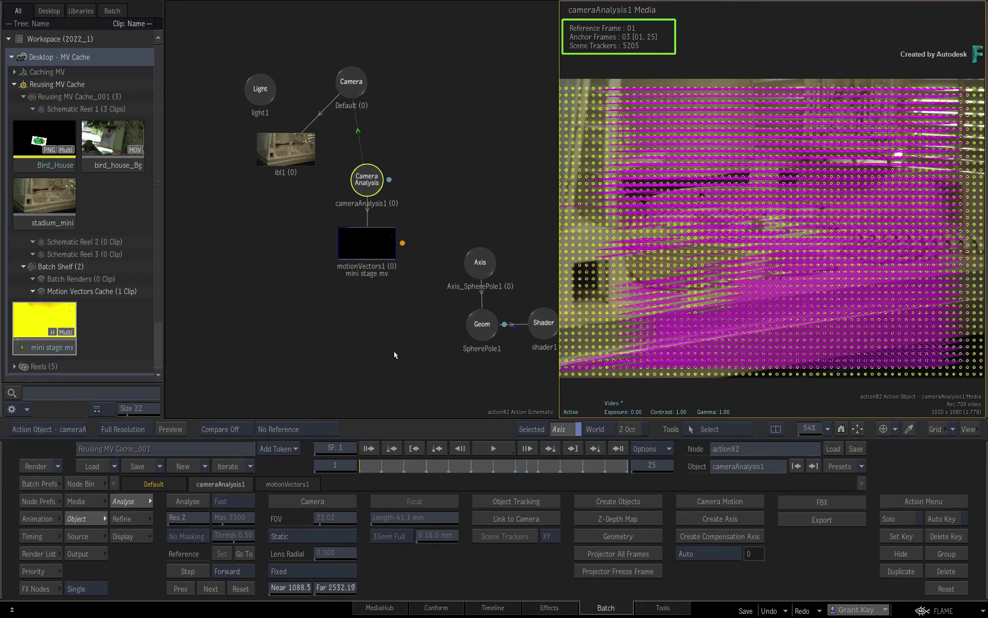
# - In the analysis Camera view, create an axis from scene trackers on the central stage and parent Axis_SpherePole1 to it
pyautogui.click(381, 468)
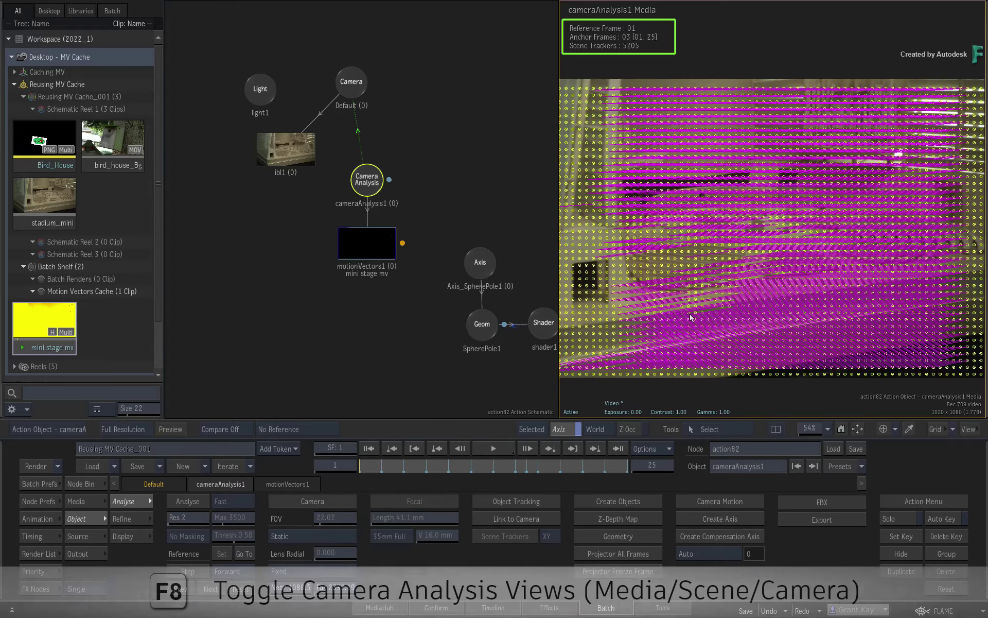
pyautogui.press('F8')
pyautogui.press('F8')
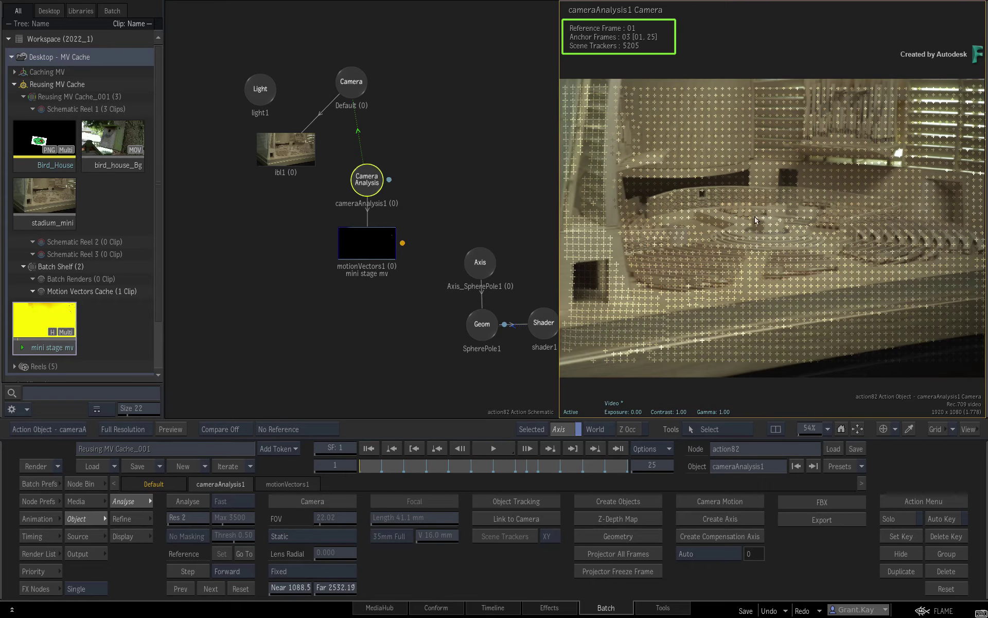
pyautogui.click(508, 532)
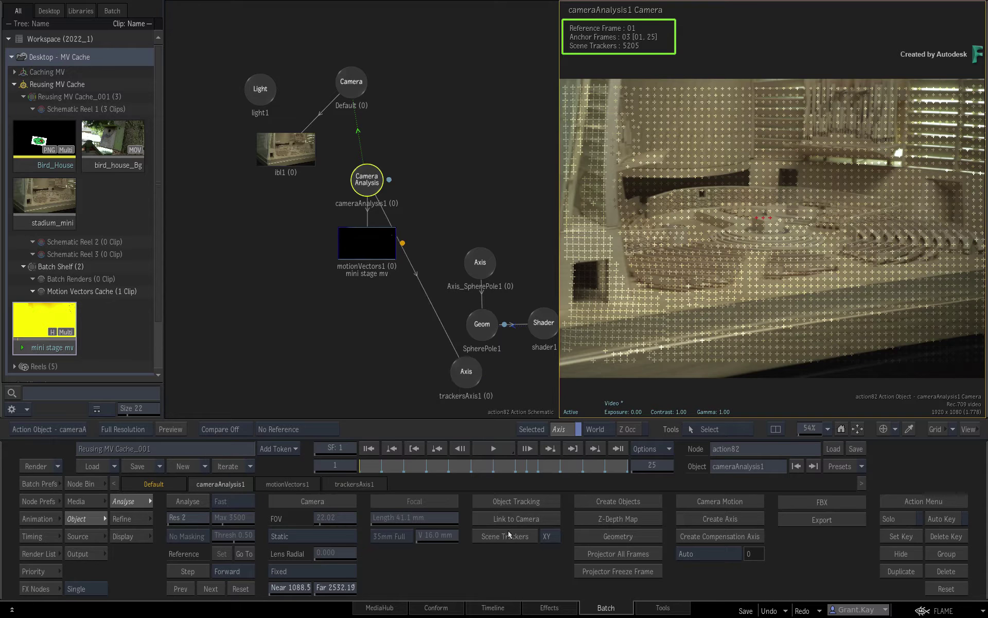
pyautogui.moveTo(462, 360); pyautogui.dragTo(480, 262)
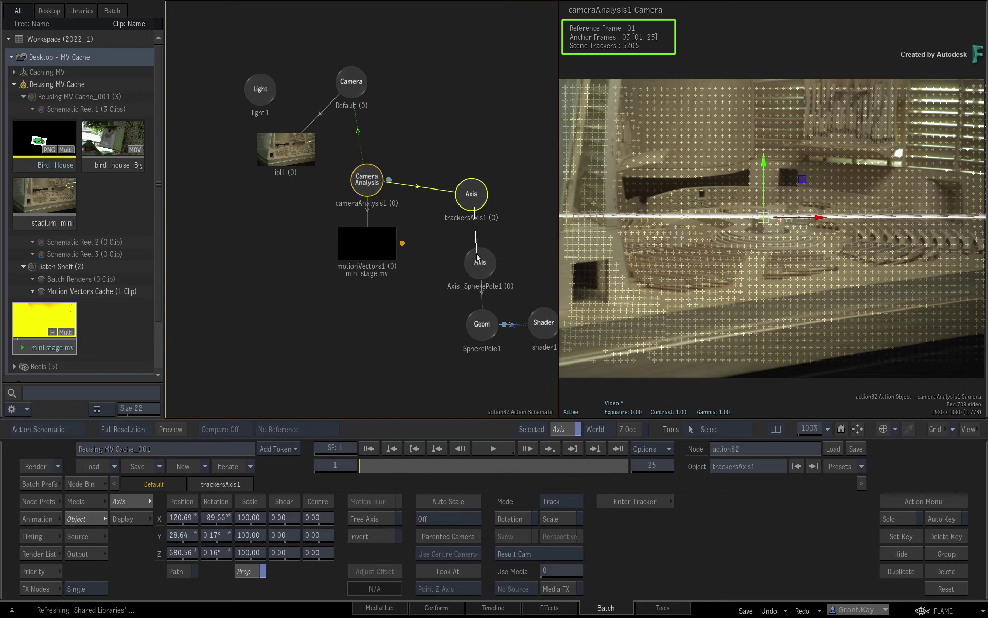
# - View the Action output and offset Axis_SpherePole1 to about X 23, Y 25 and Z 42.63, moving it vertically in Object space
pyautogui.moveTo(472, 200); pyautogui.dragTo(488, 197)
pyautogui.press('F4')
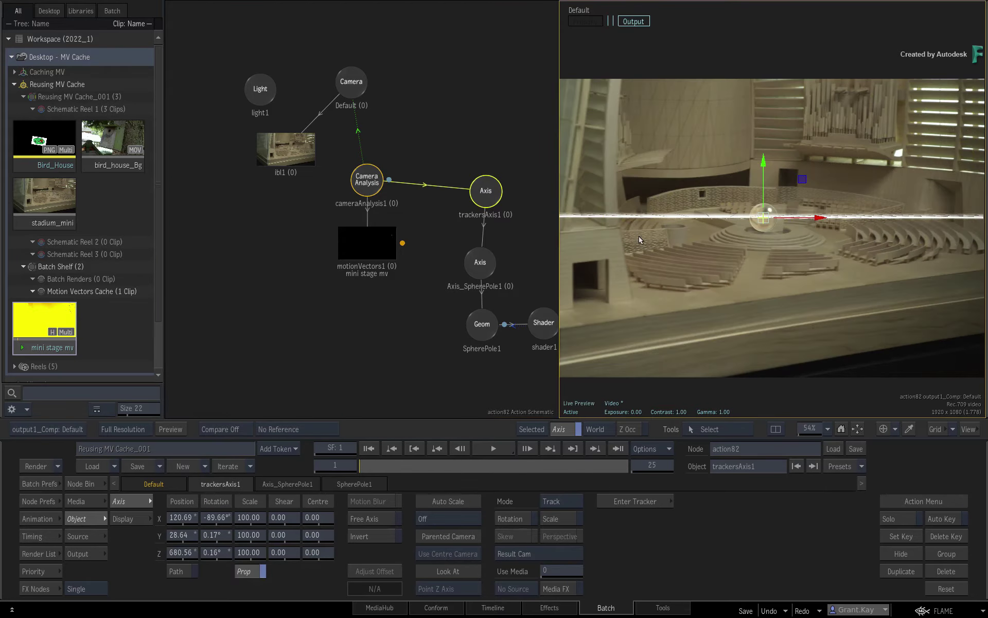
pyautogui.click(478, 267)
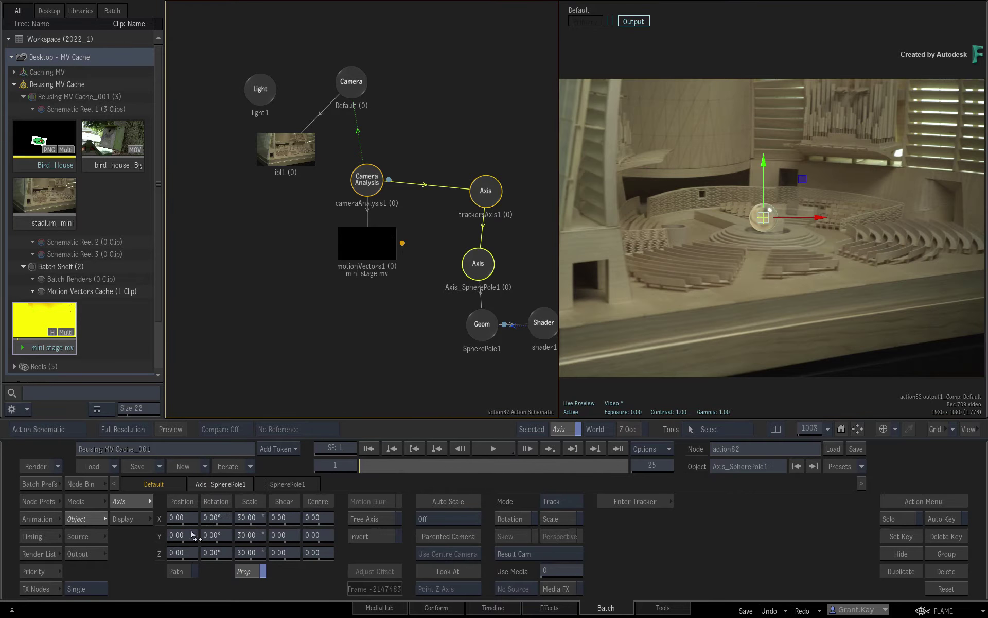
pyautogui.moveTo(193, 535); pyautogui.dragTo(213, 515)
pyautogui.click(595, 428)
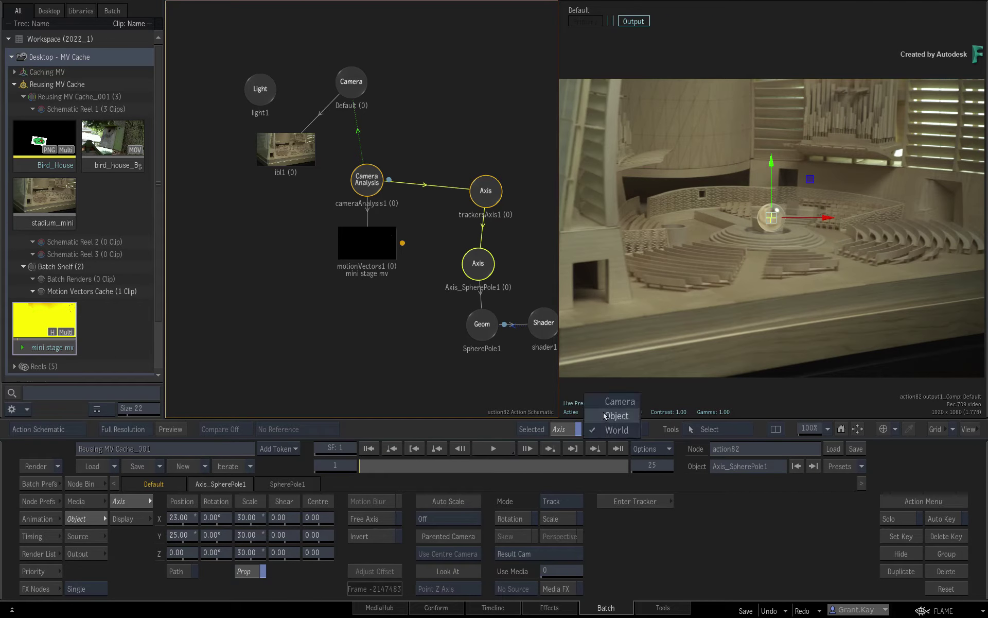
pyautogui.click(607, 414)
pyautogui.moveTo(772, 171); pyautogui.dragTo(771, 143)
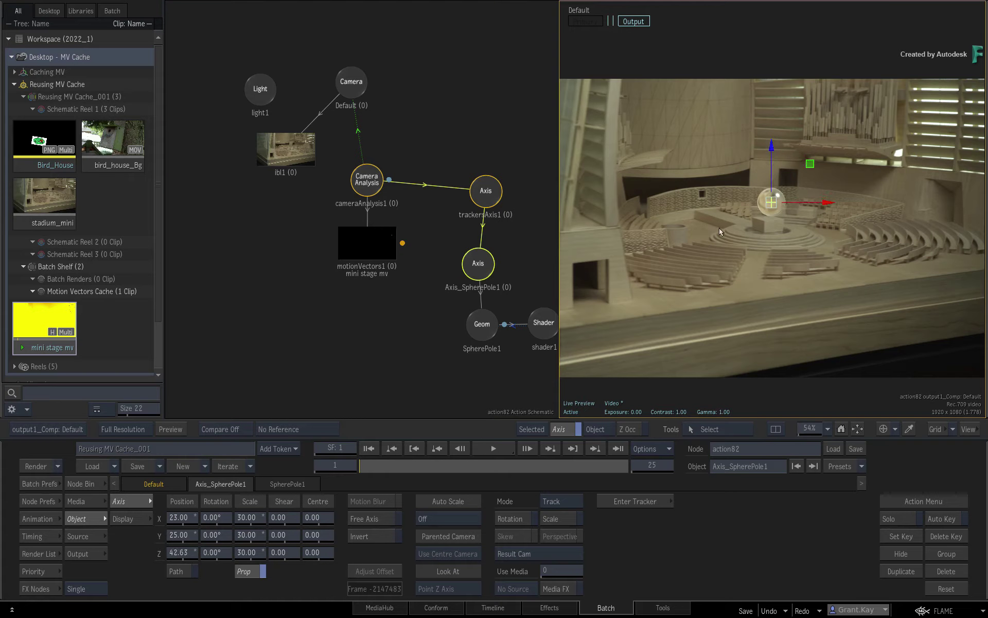
pyautogui.click(369, 465)
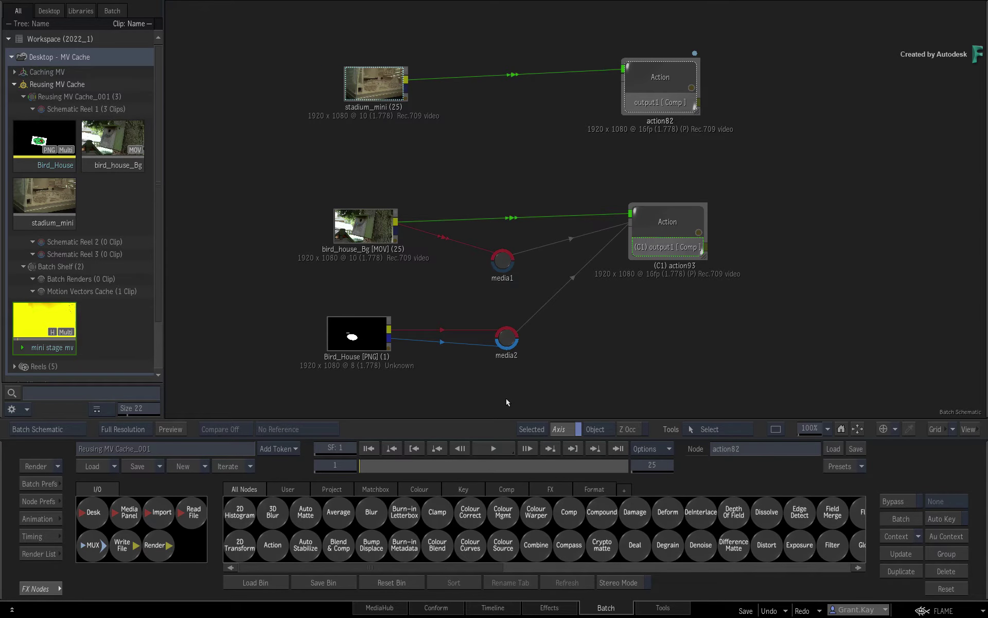
# - Open the action93 node, play the birdhouse composite, and add a Motion Vectors Map to axis1
pyautogui.doubleClick(651, 250)
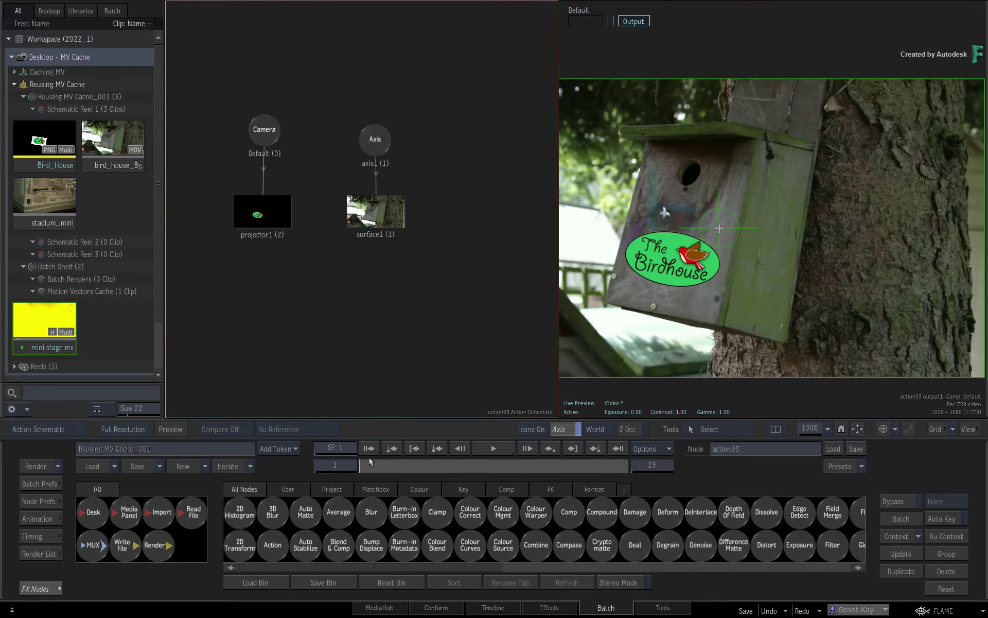
pyautogui.click(493, 448)
pyautogui.moveTo(558, 232); pyautogui.dragTo(481, 231)
pyautogui.rightClick(337, 139)
pyautogui.moveTo(363, 400)
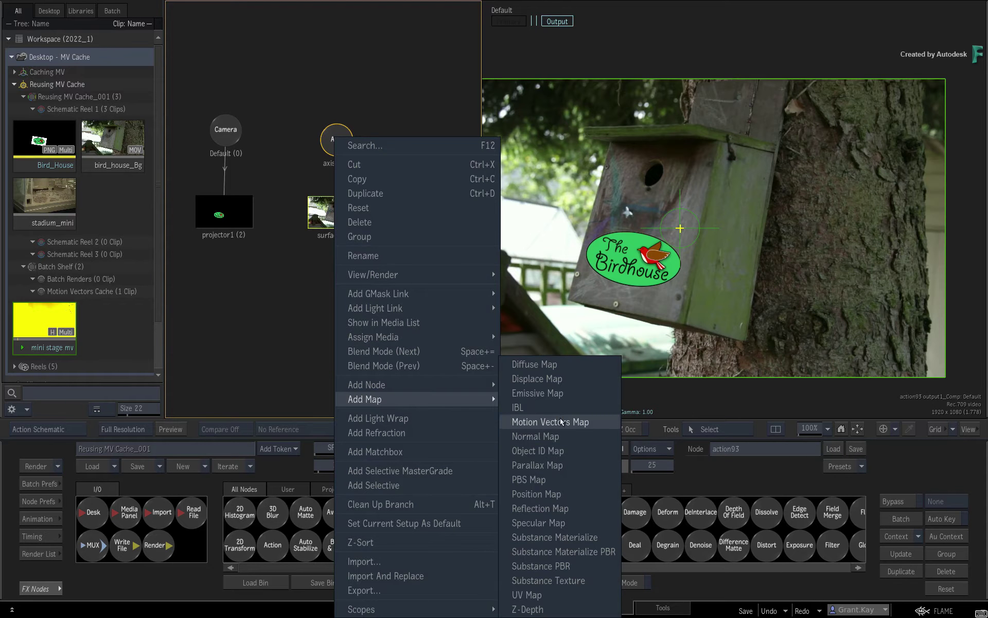
pyautogui.click(535, 419)
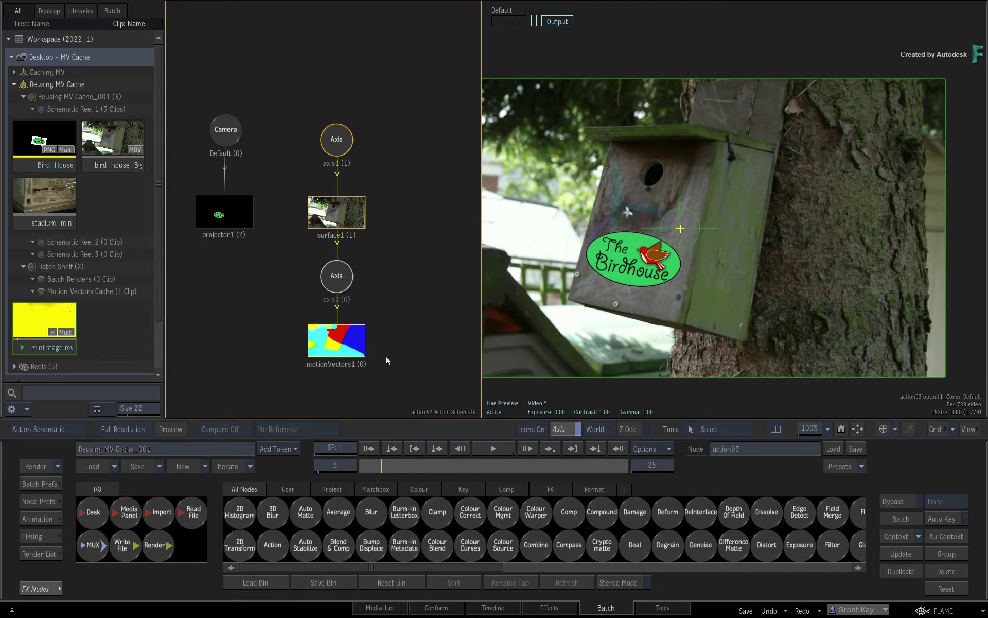
pyautogui.moveTo(384, 466); pyautogui.dragTo(359, 466)
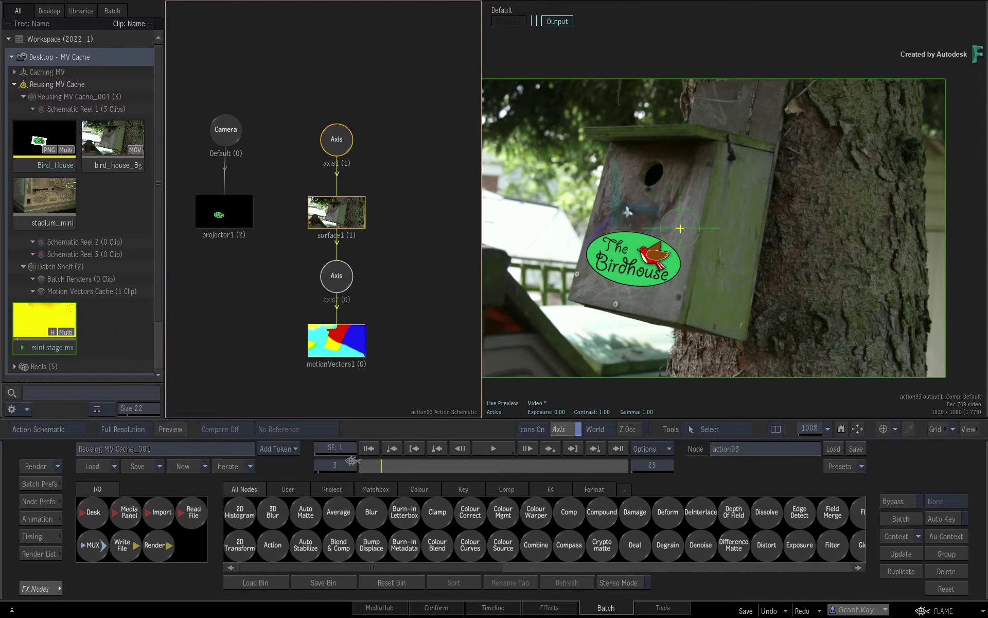
# - Load the action93_motionVectors1 cache from the Caching MV batch group into the birdhouse motionVectors1 map and save the analysis
pyautogui.click(338, 348)
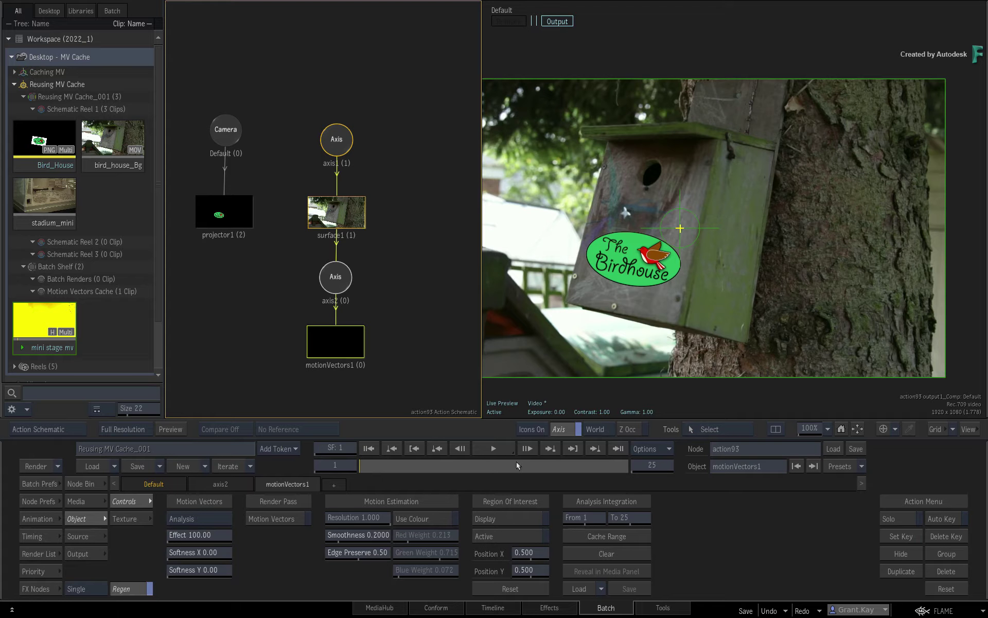
pyautogui.click(580, 589)
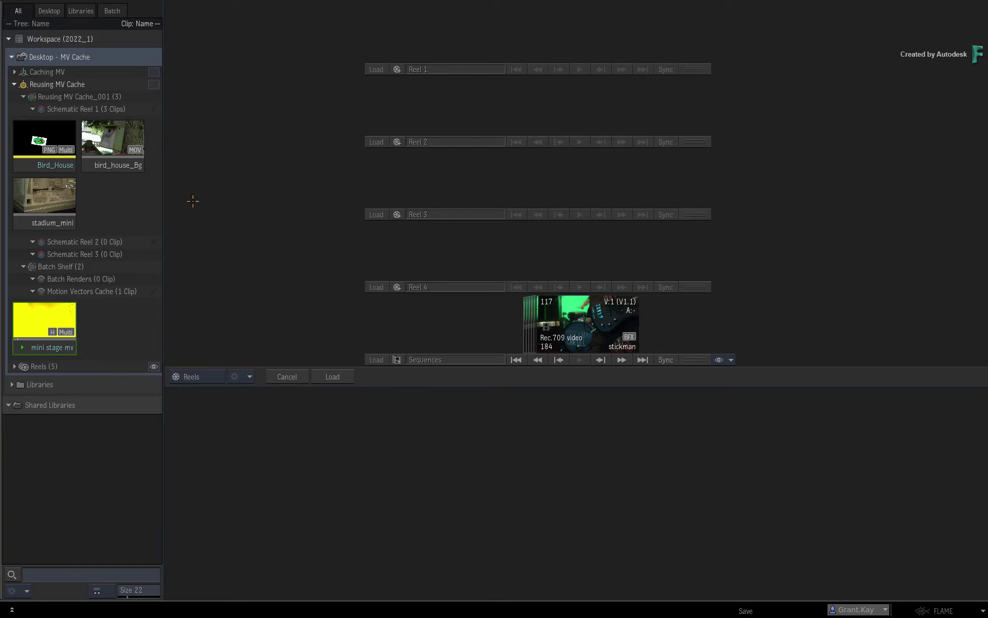
pyautogui.click(153, 83)
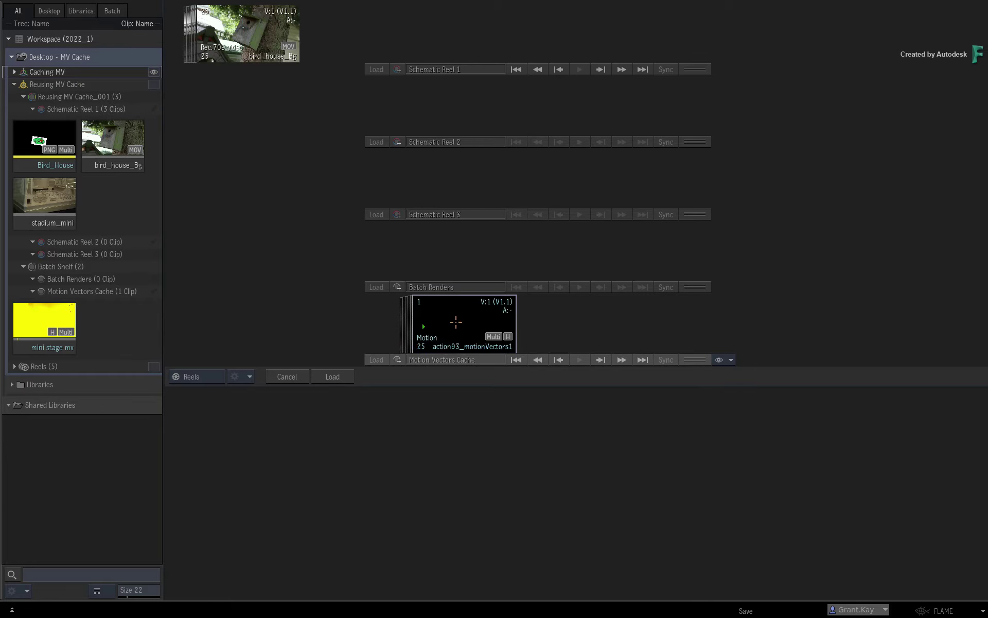
pyautogui.doubleClick(465, 321)
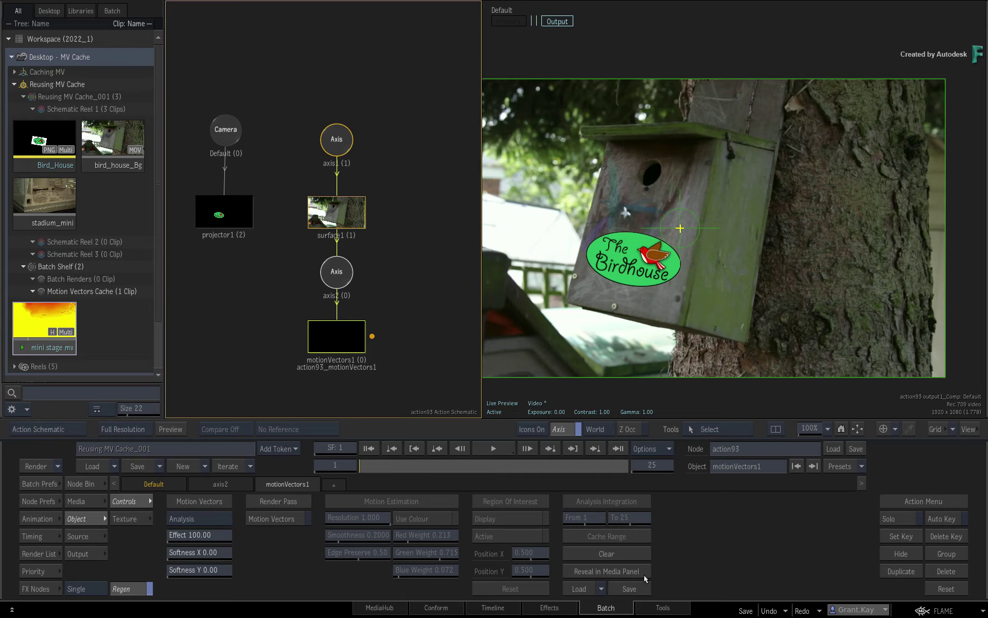
pyautogui.click(643, 587)
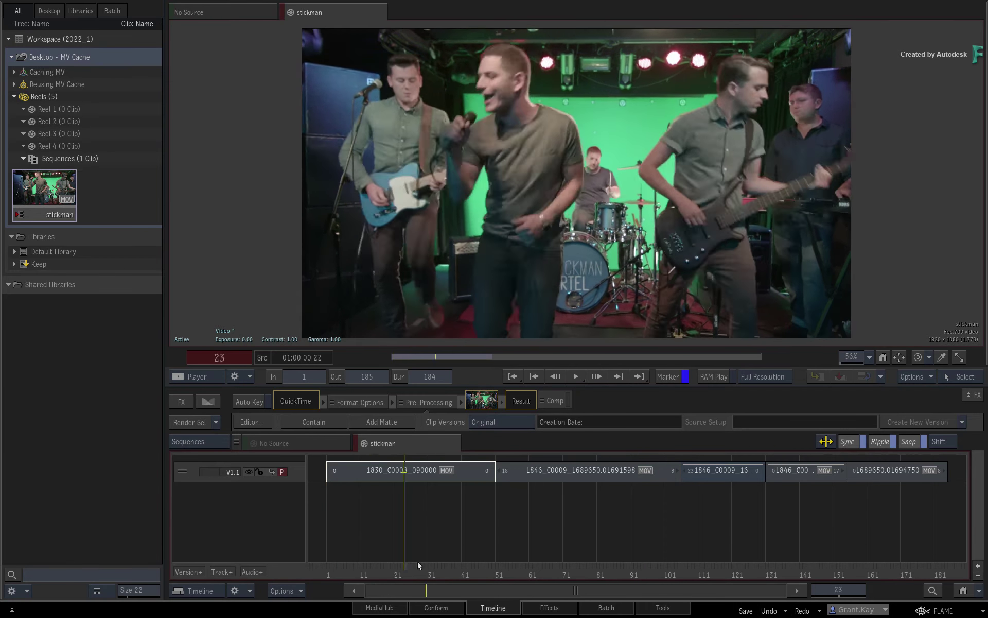
# - Open the Batch FX of the third stickman segment and cache the range 1 to 25 of its motionVectors1 node
pyautogui.moveTo(418, 564); pyautogui.dragTo(730, 524)
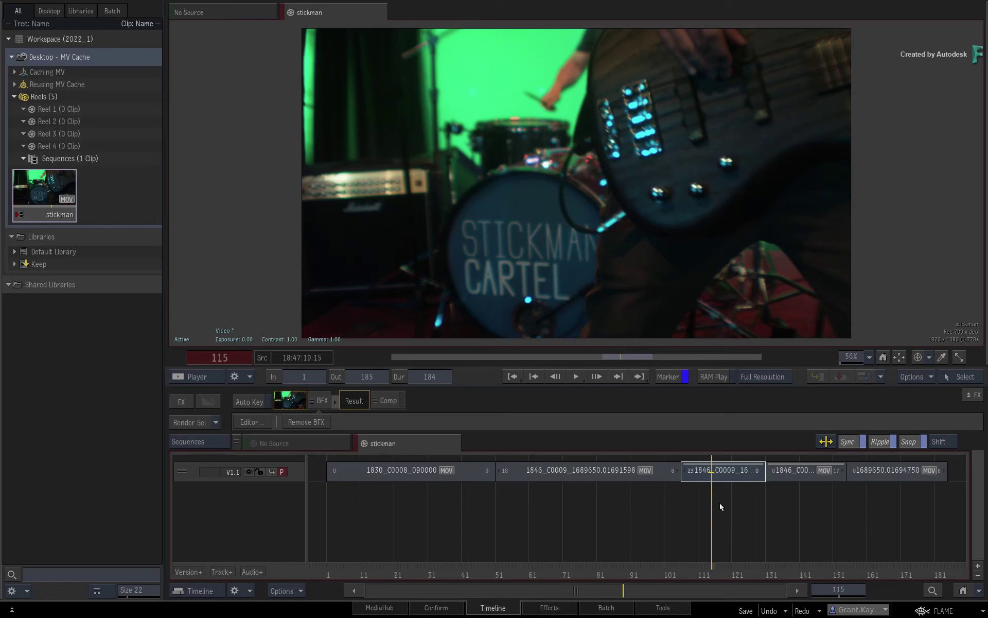
pyautogui.click(722, 472)
pyautogui.click(256, 423)
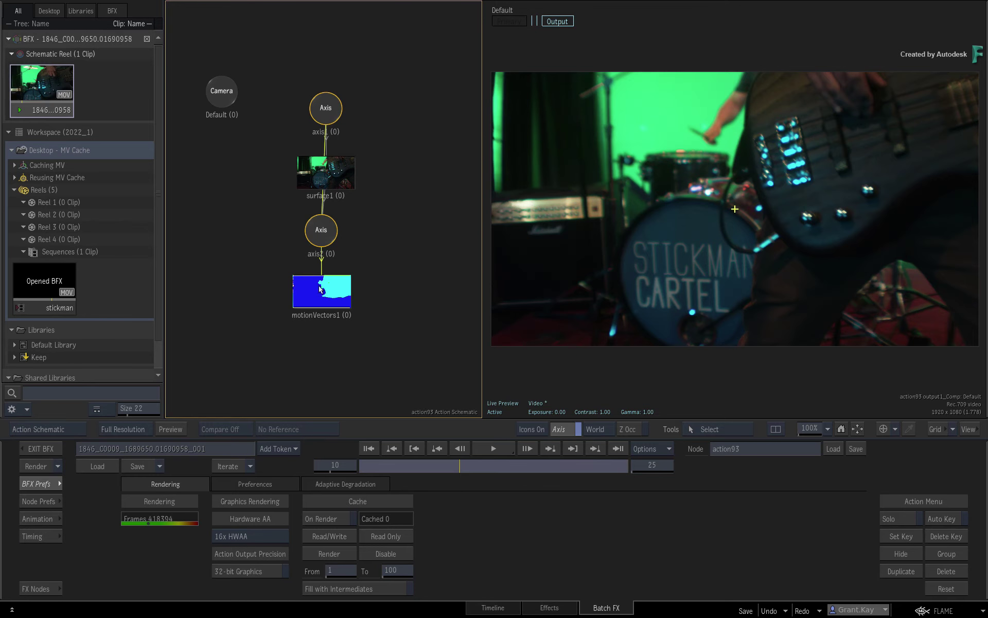
pyautogui.moveTo(320, 290); pyautogui.dragTo(320, 298)
pyautogui.click(630, 538)
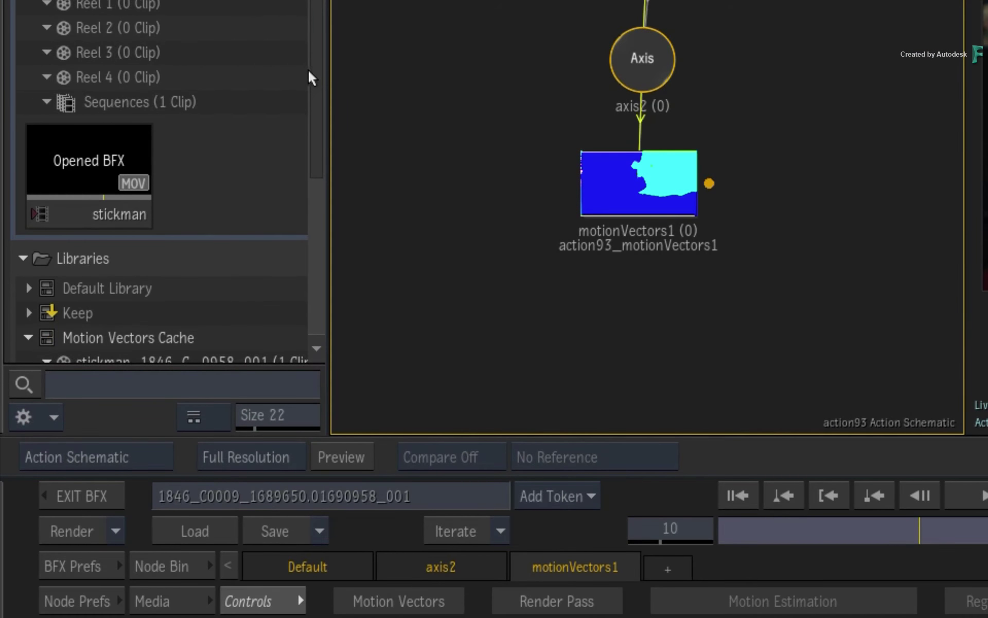
# - Examine the Motion Vectors Cache library, its stickman reel and the clip cached from the Batch FX
pyautogui.moveTo(309, 77); pyautogui.dragTo(315, 249)
pyautogui.click(196, 106)
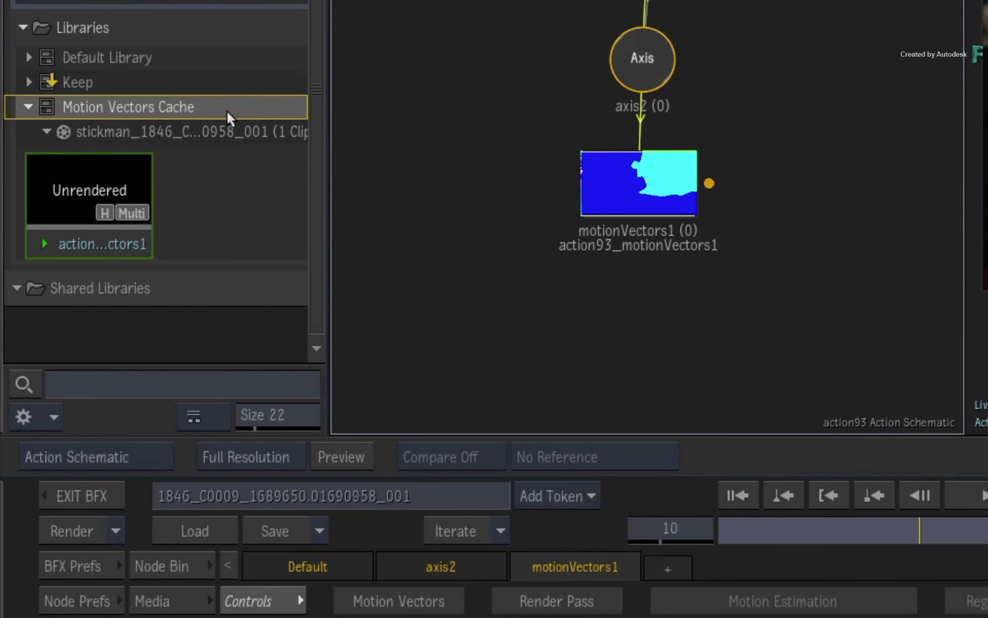
pyautogui.click(211, 131)
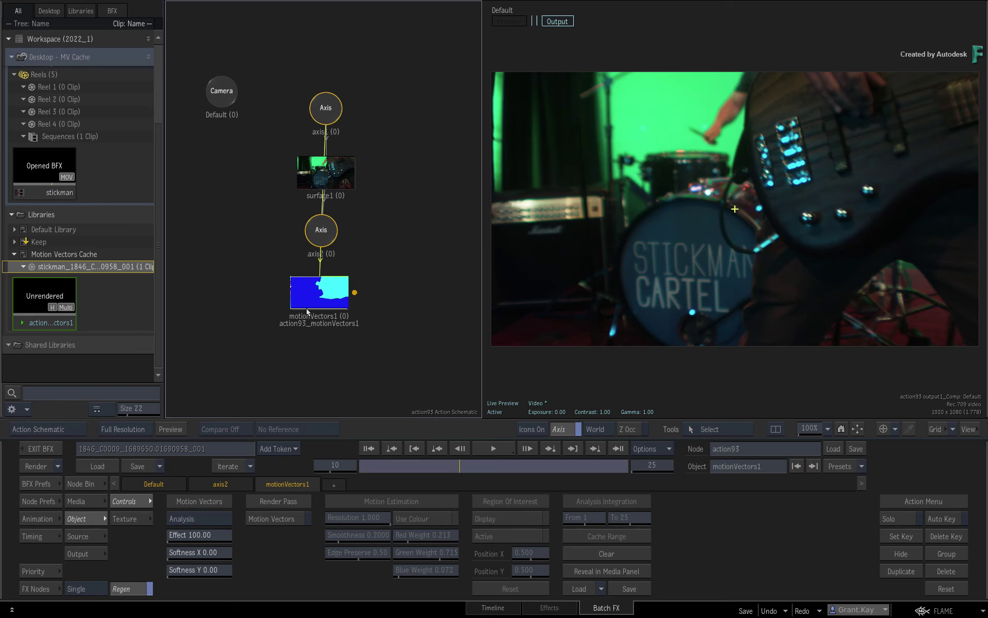
pyautogui.moveTo(315, 304); pyautogui.dragTo(318, 305)
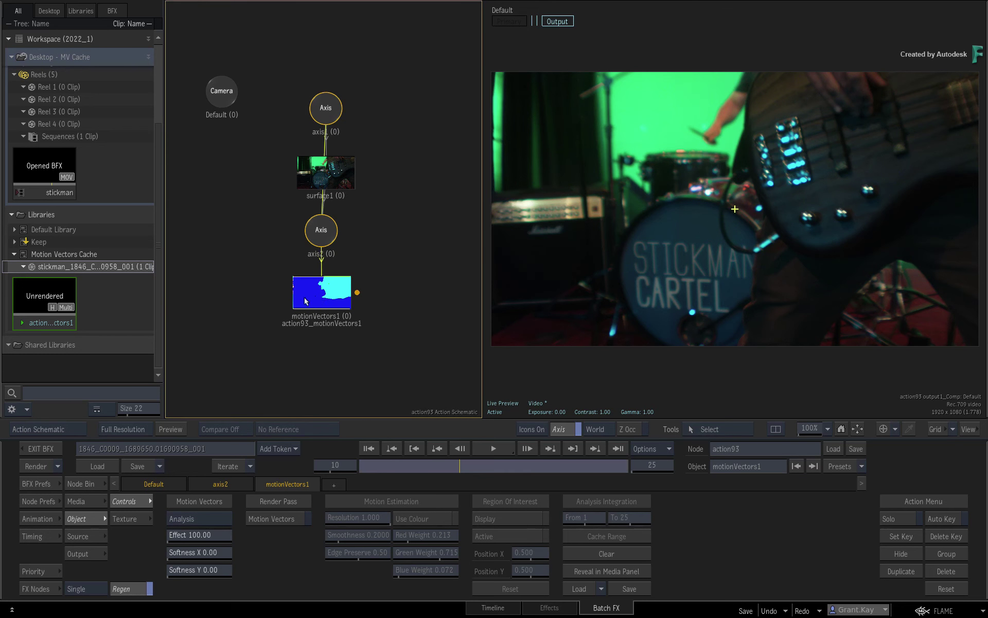
pyautogui.click(46, 287)
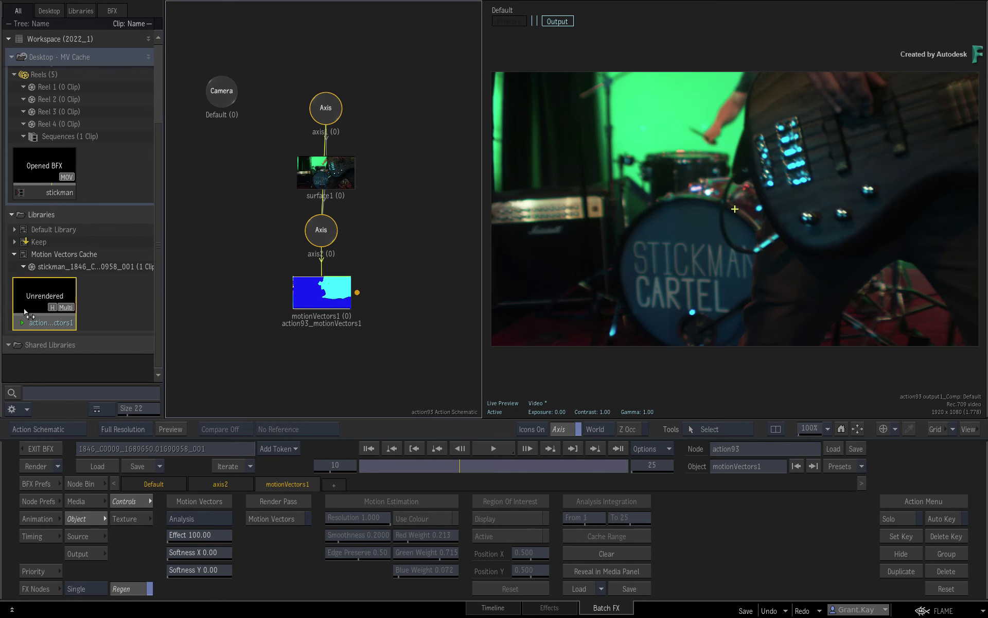
# - Exit the Batch FX and open the fourth stickman segment's Image effect in the Effects environment
pyautogui.click(41, 448)
pyautogui.moveTo(714, 564); pyautogui.dragTo(801, 550)
pyautogui.click(813, 476)
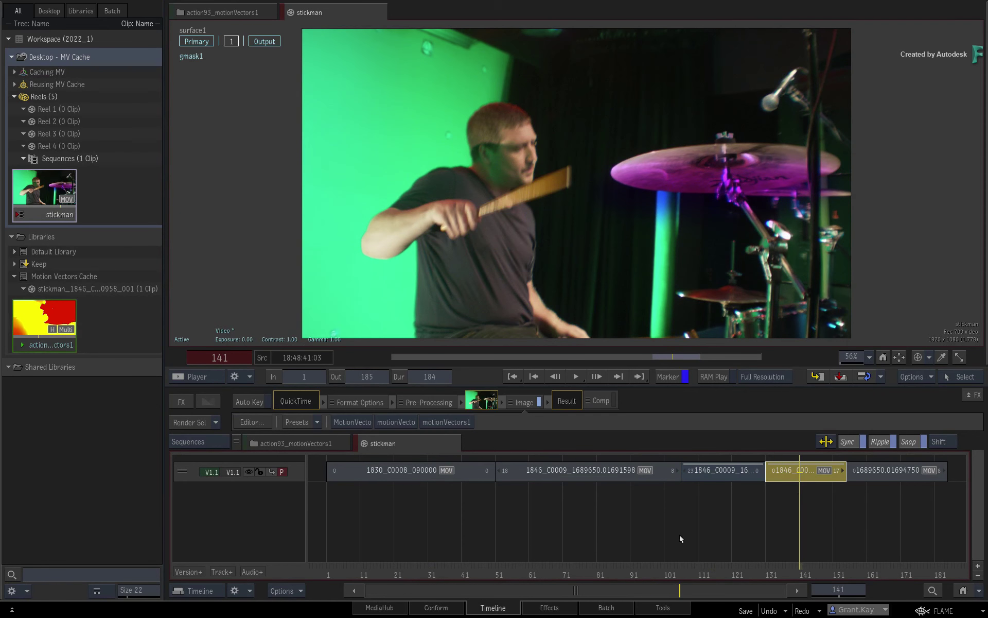
pyautogui.click(572, 606)
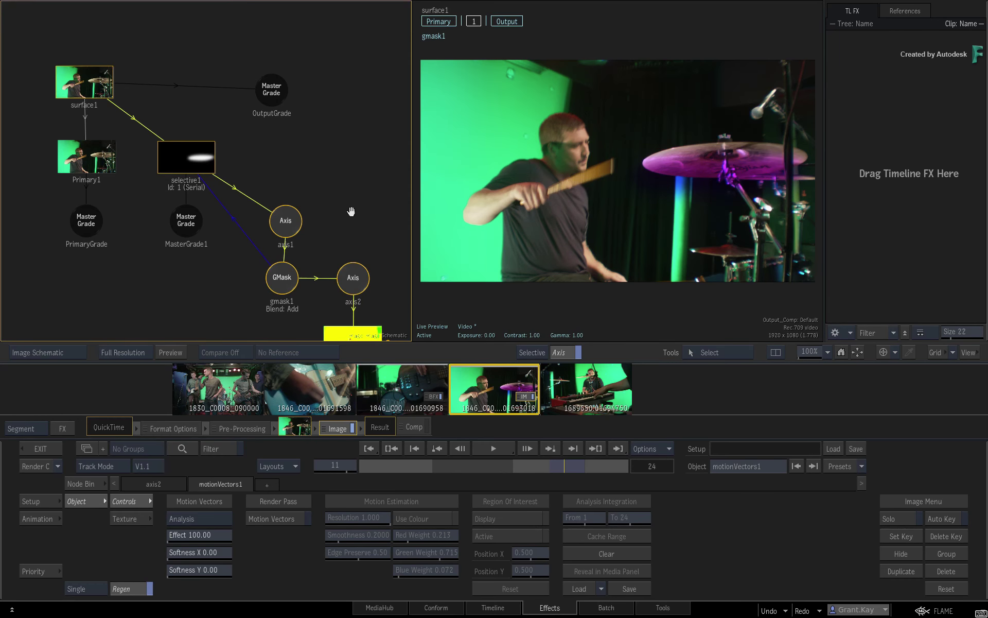
# - Save the cached analysis of the motionVectors1 node under gmask1 in the Image schematic as a clip
pyautogui.moveTo(346, 214); pyautogui.dragTo(338, 159)
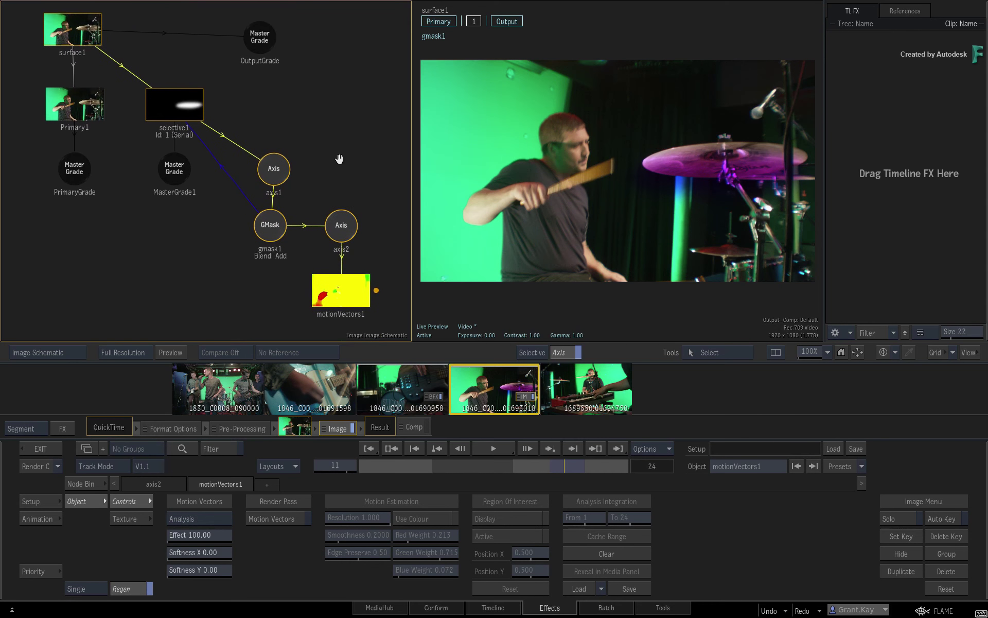
pyautogui.moveTo(342, 281); pyautogui.dragTo(343, 276)
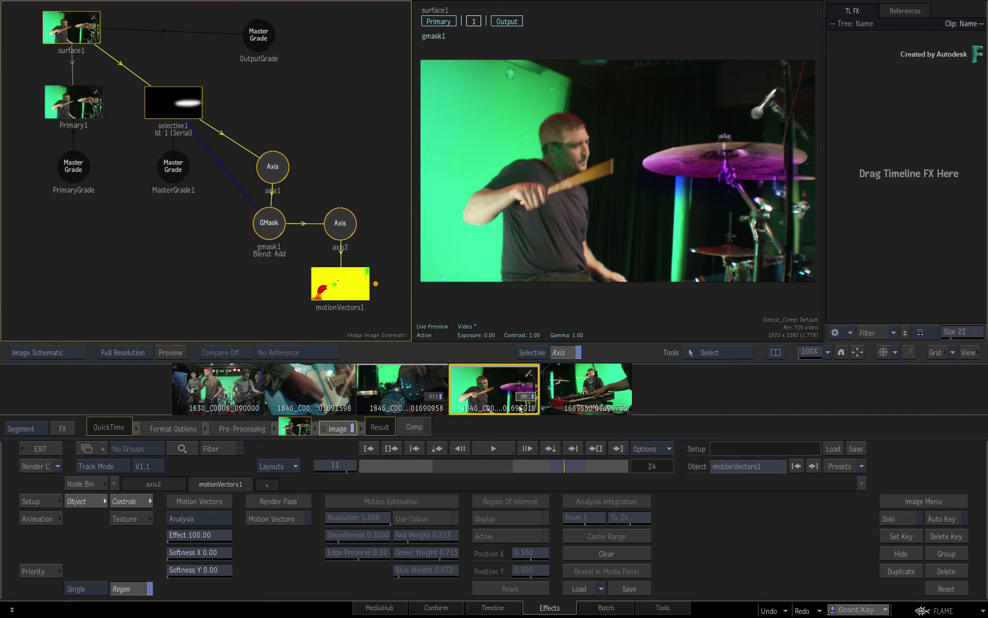
pyautogui.moveTo(561, 466)
pyautogui.mouseDown()
pyautogui.moveTo(577, 466)
pyautogui.moveTo(555, 466)
pyautogui.mouseUp()
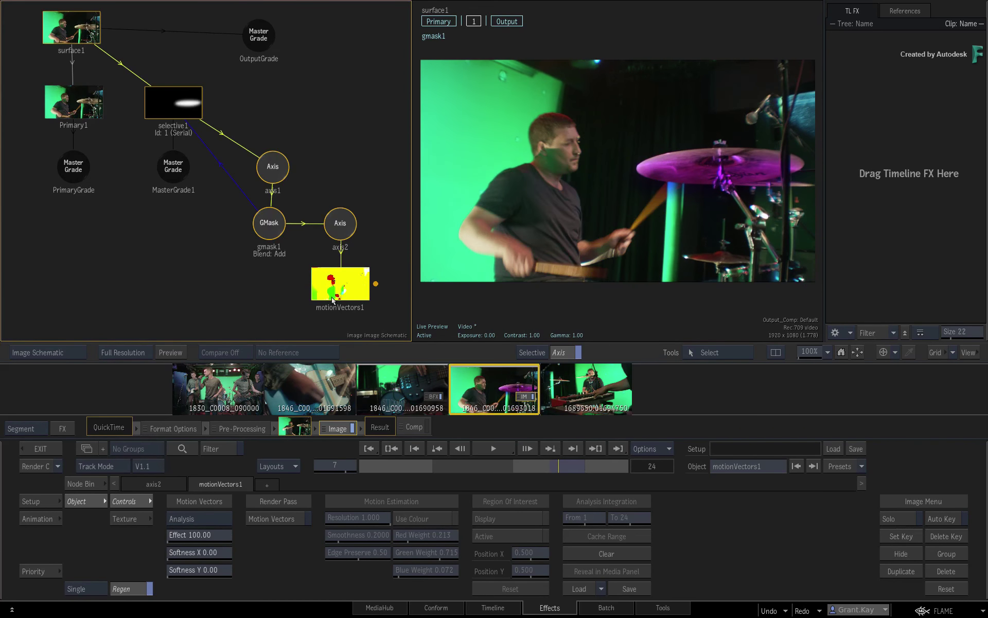
pyautogui.moveTo(332, 301); pyautogui.dragTo(330, 296)
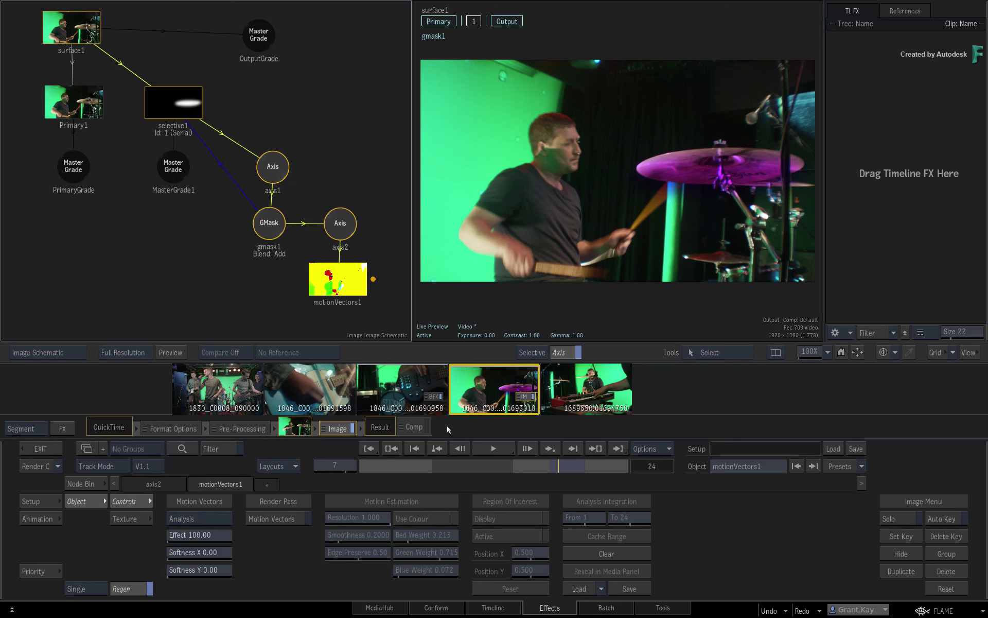
pyautogui.moveTo(355, 284); pyautogui.dragTo(350, 283)
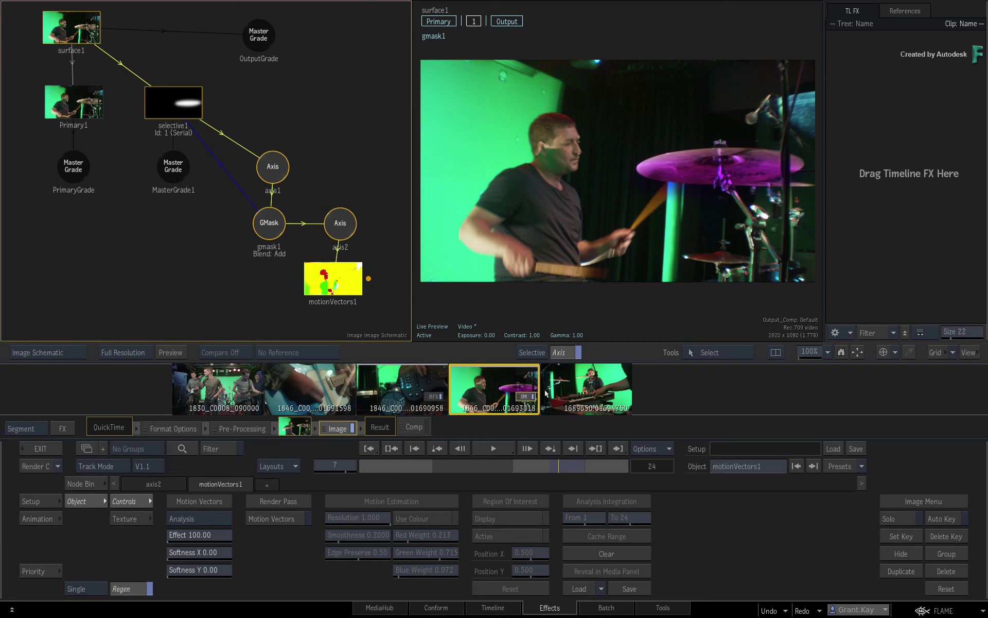
pyautogui.click(642, 588)
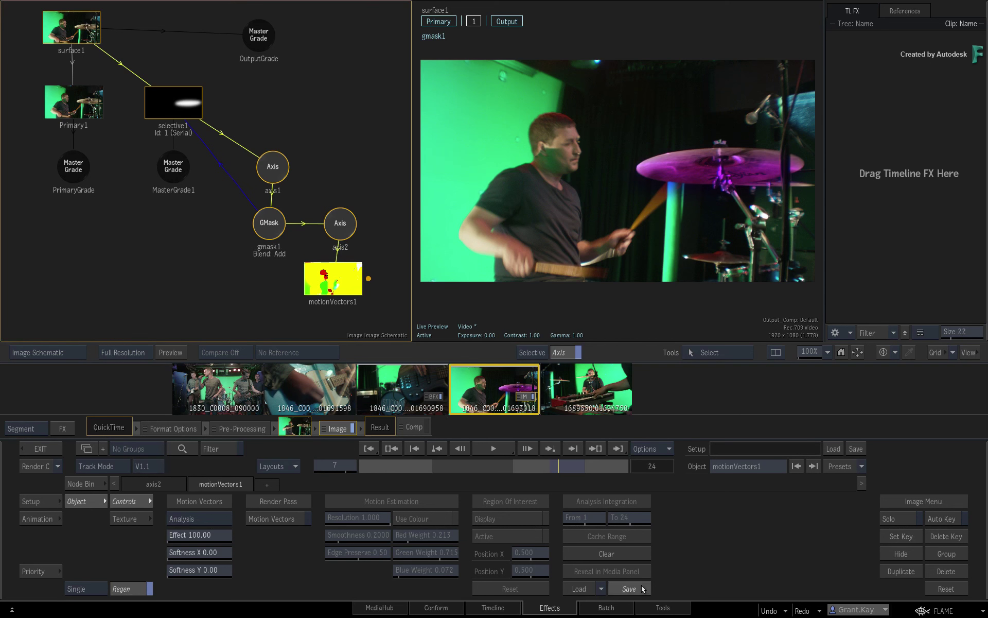
# - Return to the Timeline and inspect the Image motion vectors clip saved in the Motion Vectors Cache library
pyautogui.click(508, 609)
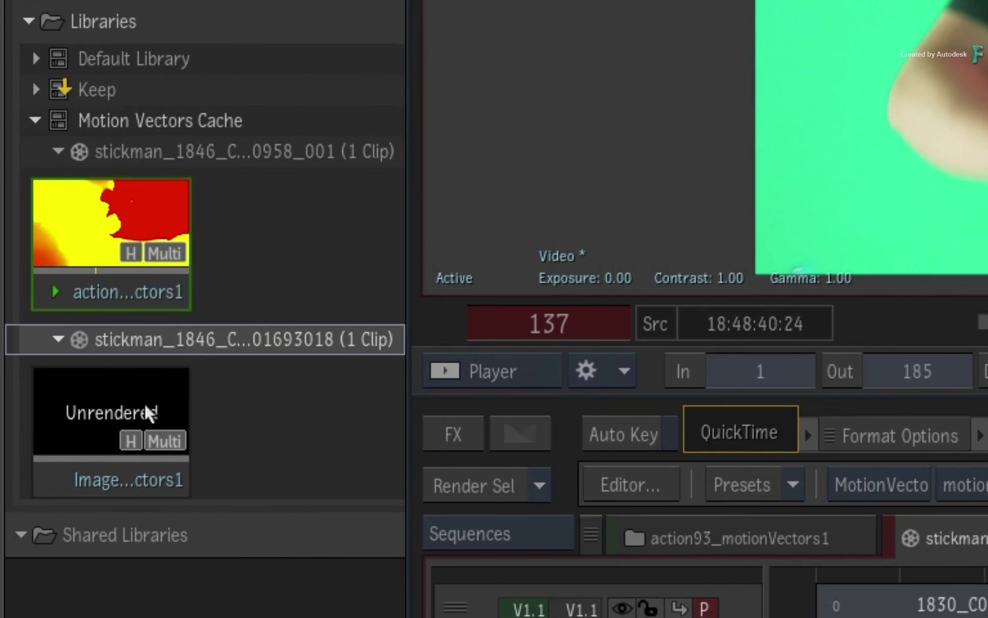
pyautogui.click(67, 455)
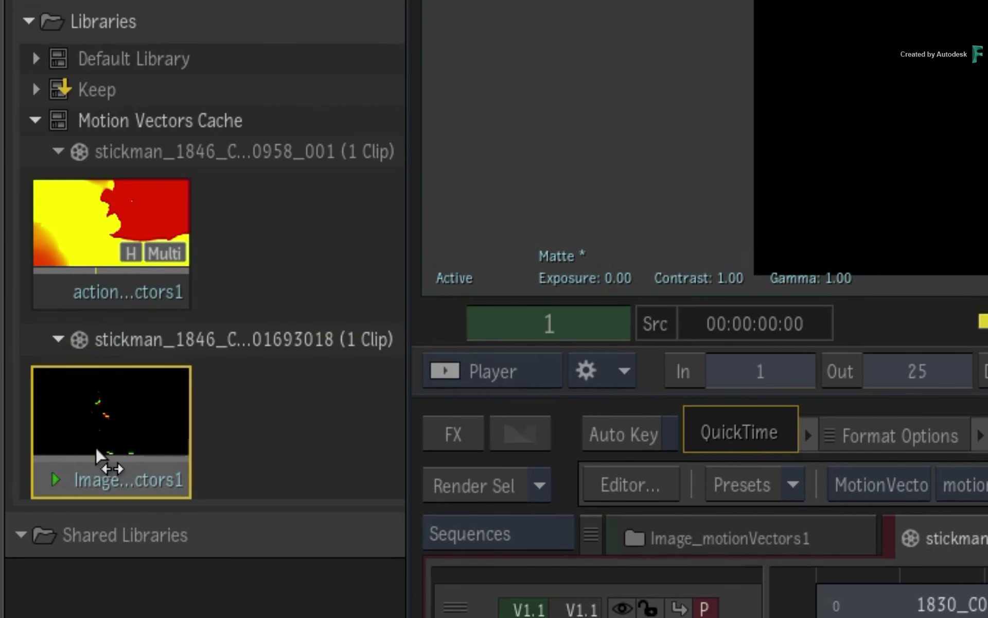
pyautogui.click(194, 339)
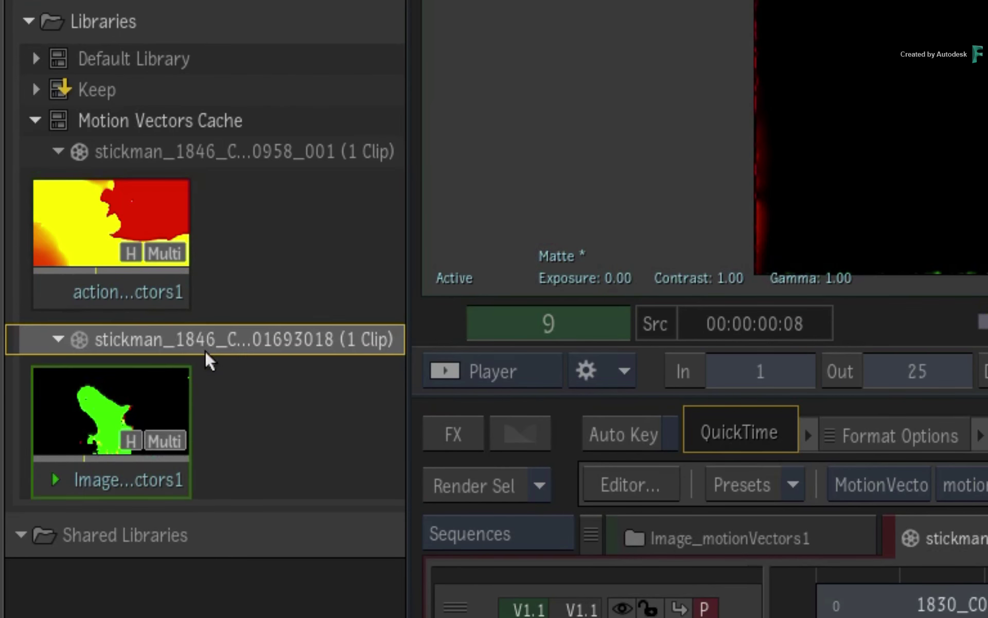